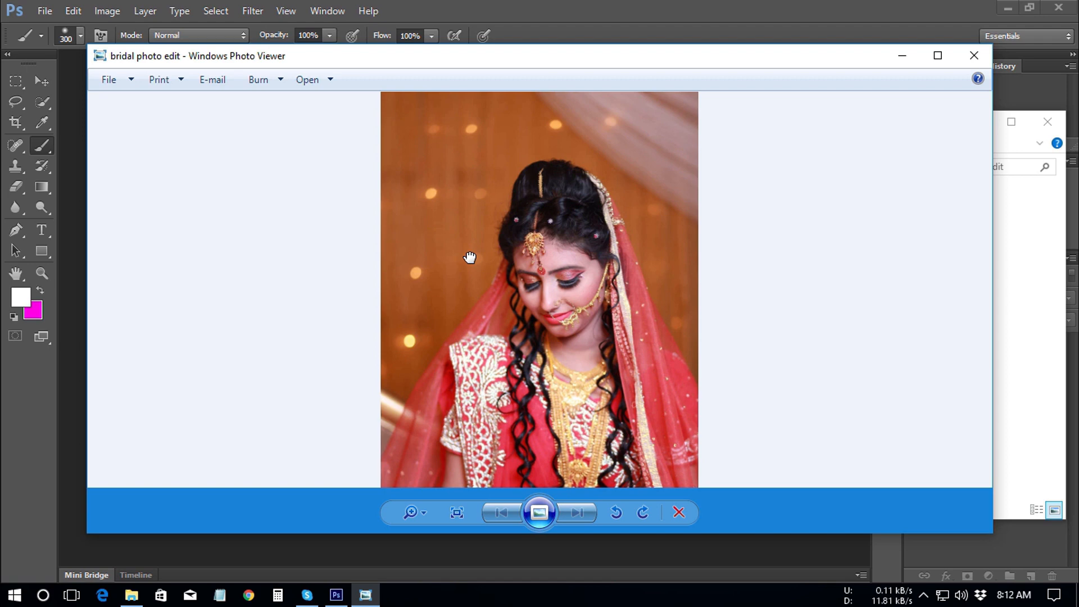
- Close the photo preview and open the bridal photo edit image from its folder in Photoshop
scroll(523, 258, down, 1)
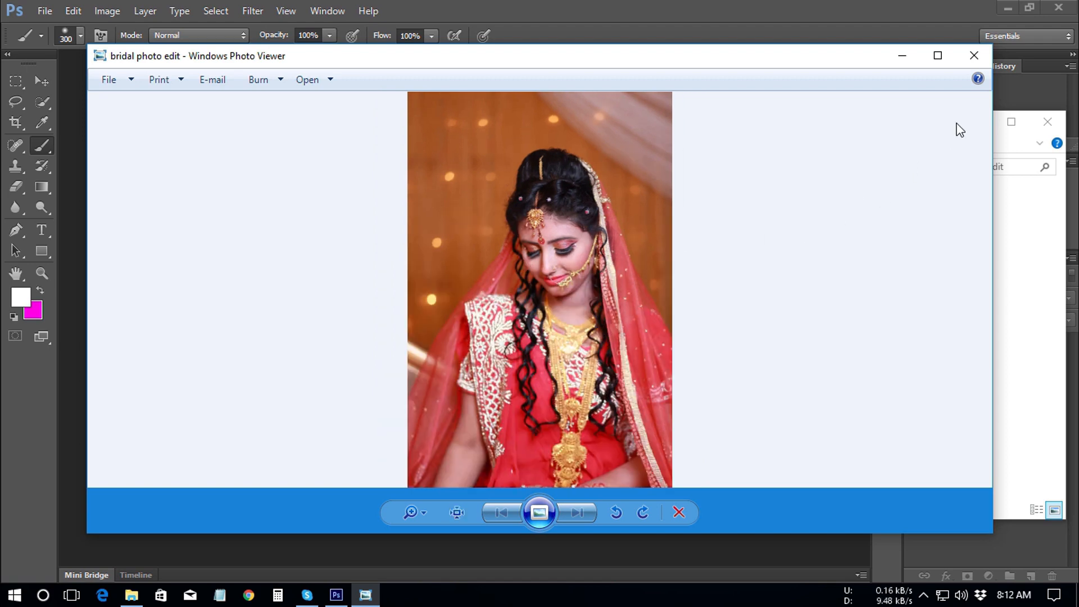
click(973, 54)
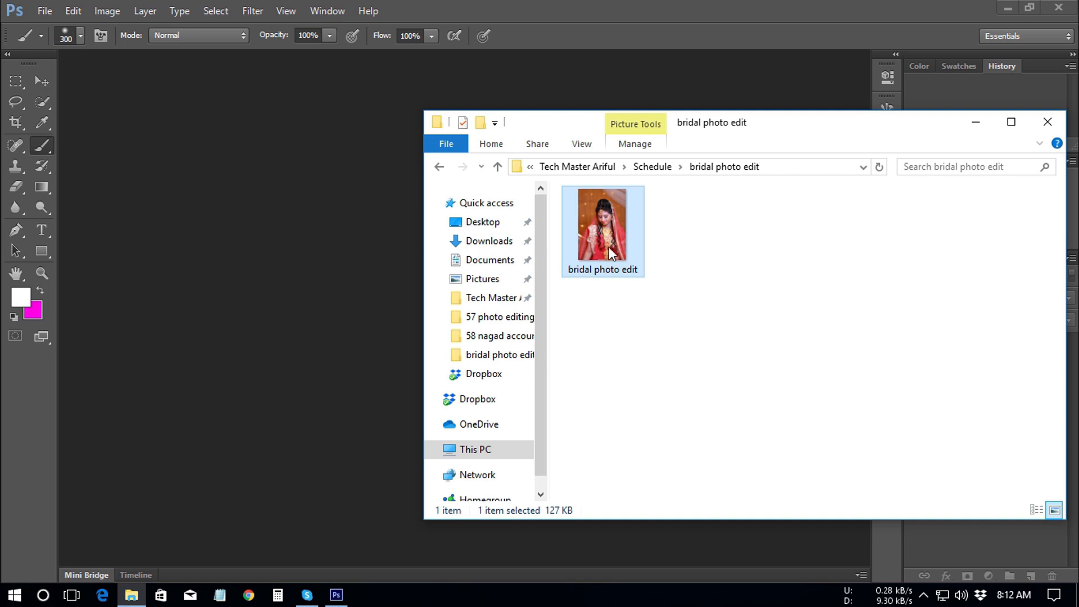
drag(610, 254, 302, 298)
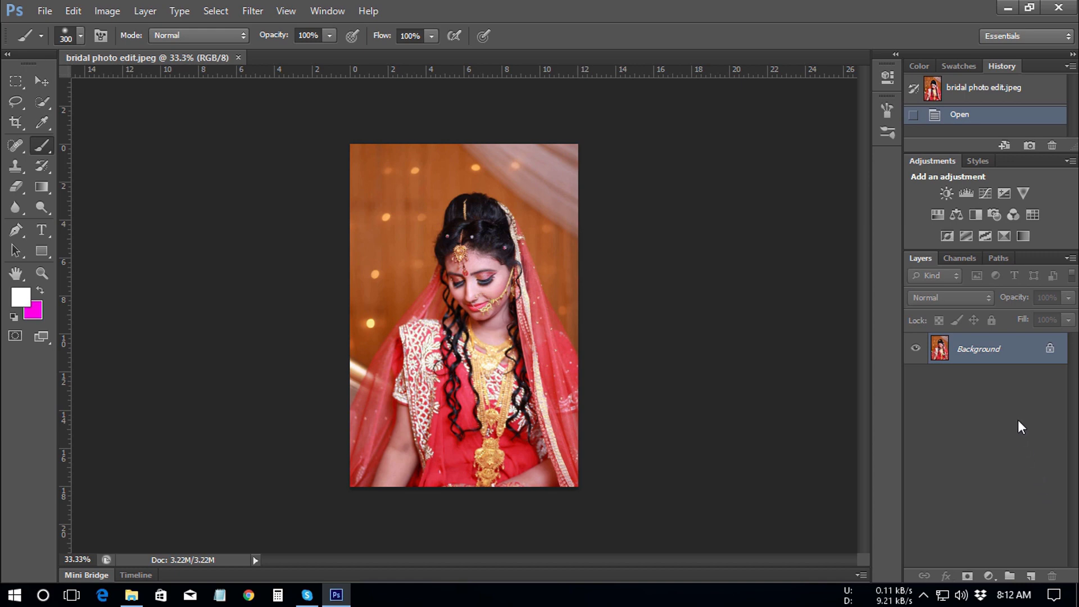
- Duplicate the Background layer and switch to the Move tool
drag(996, 352, 1030, 575)
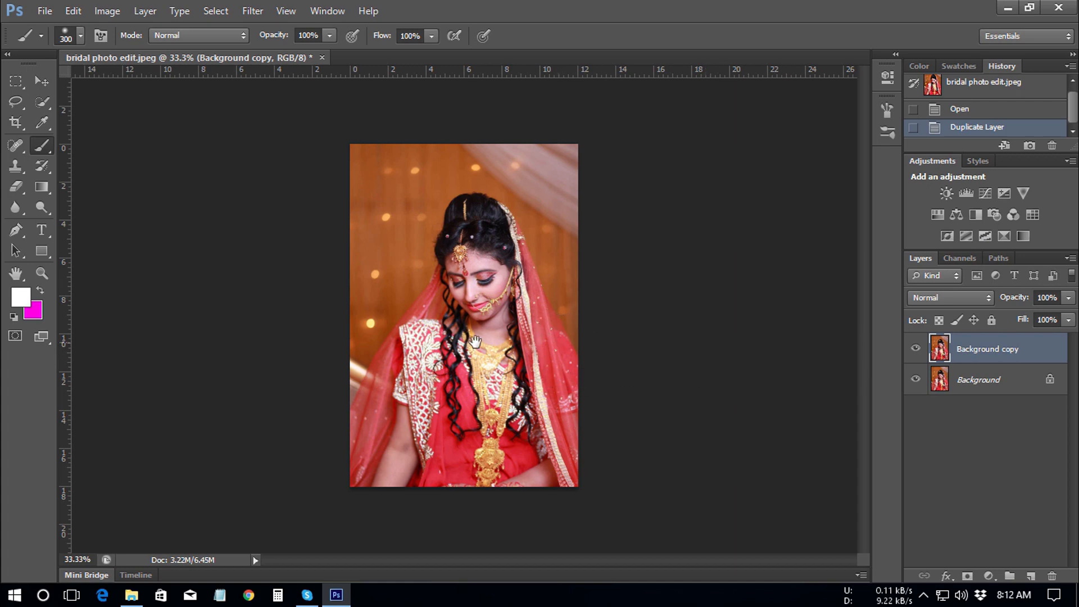
drag(472, 291, 553, 406)
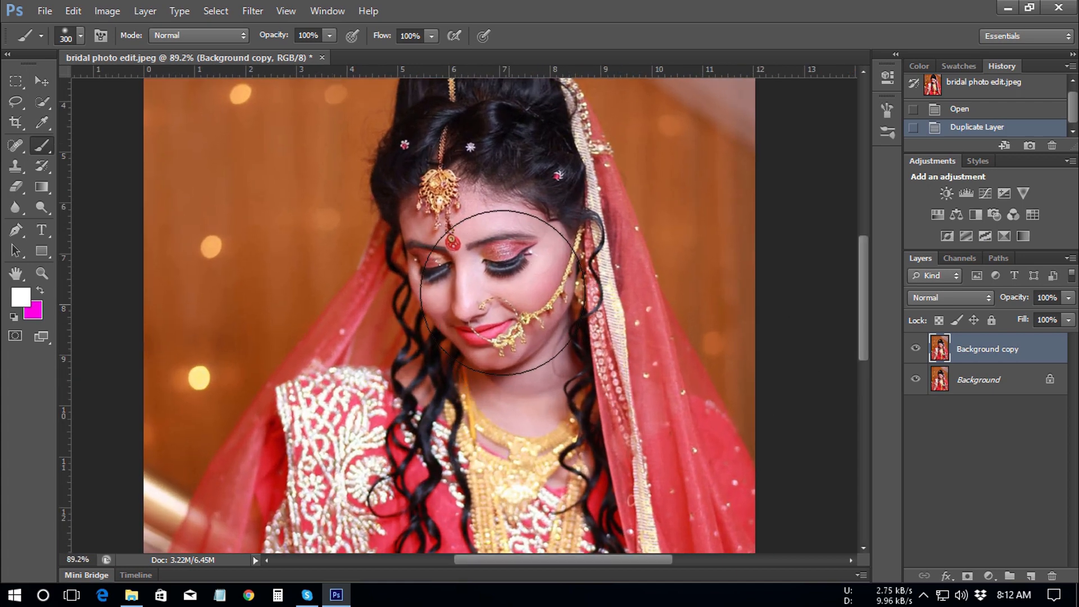
drag(629, 406, 577, 359)
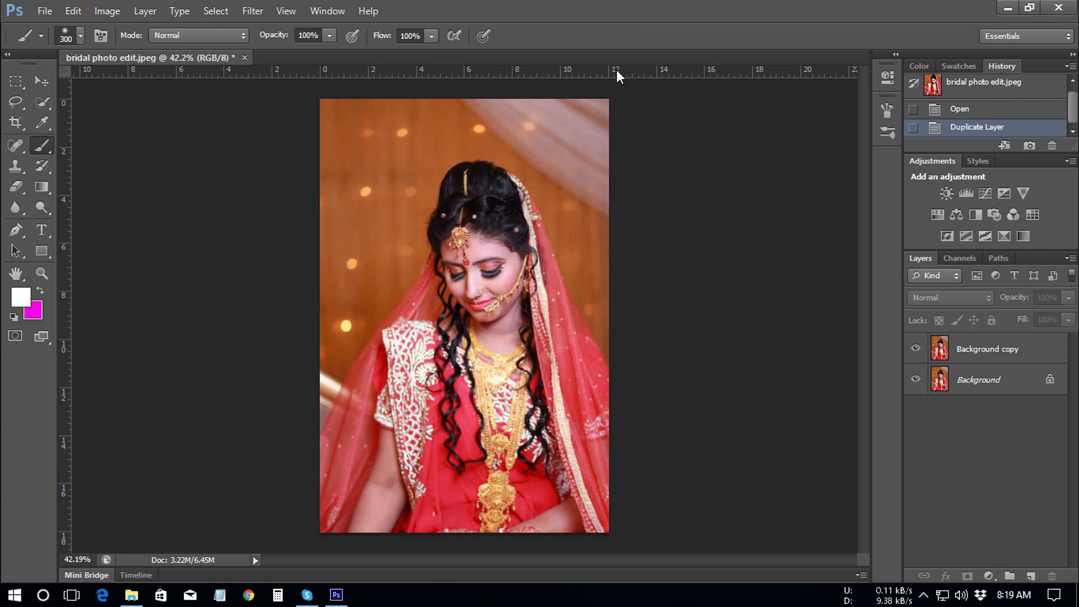
click(45, 79)
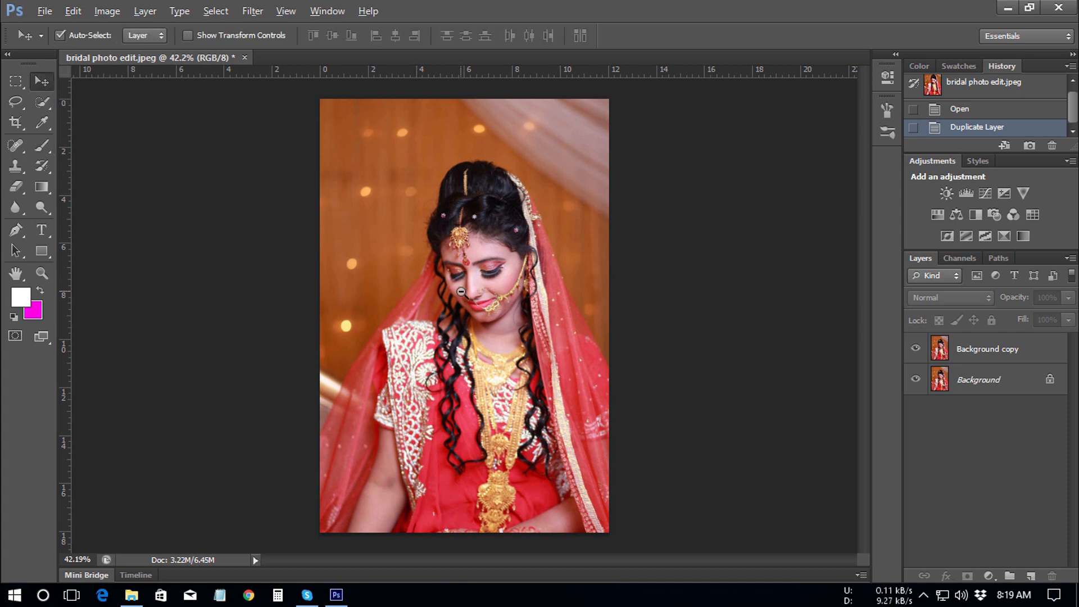
scroll(460, 291, up, 2)
scroll(460, 291, down, 2)
- Add a Color Balance adjustment layer above the copied layer and set the midtones' Cyan–Red value to -35
click(988, 575)
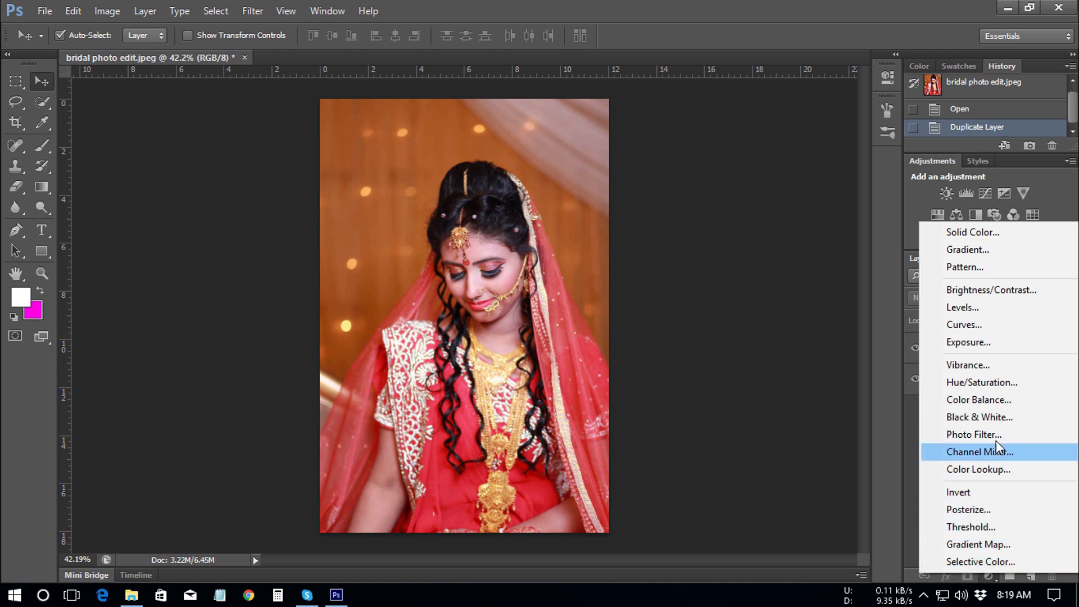
click(995, 401)
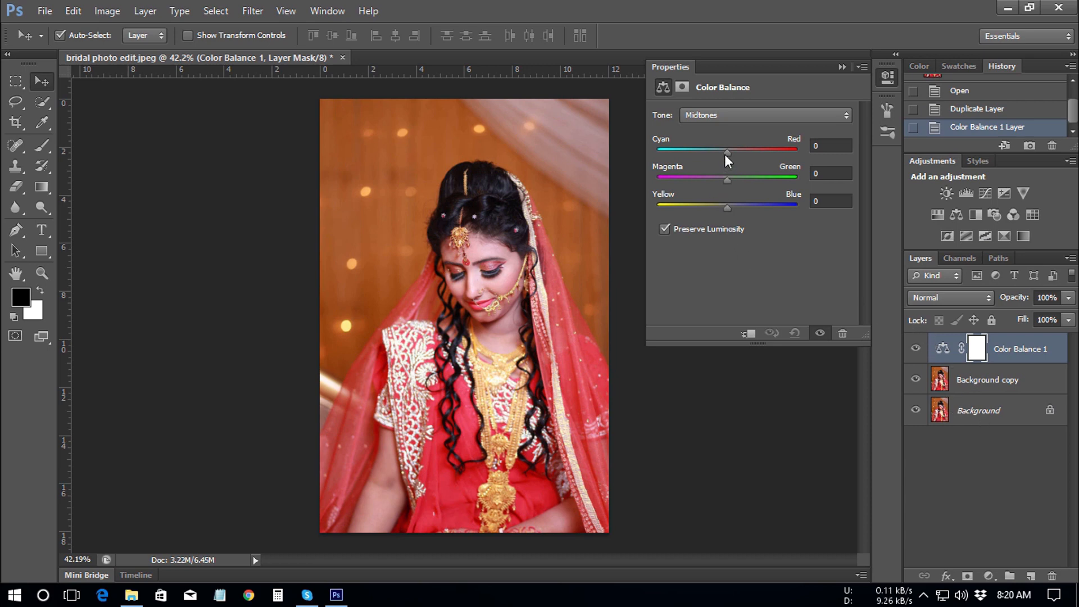
mouse_move(725, 153)
mouse_down()
mouse_move(699, 147)
mouse_move(705, 152)
mouse_up()
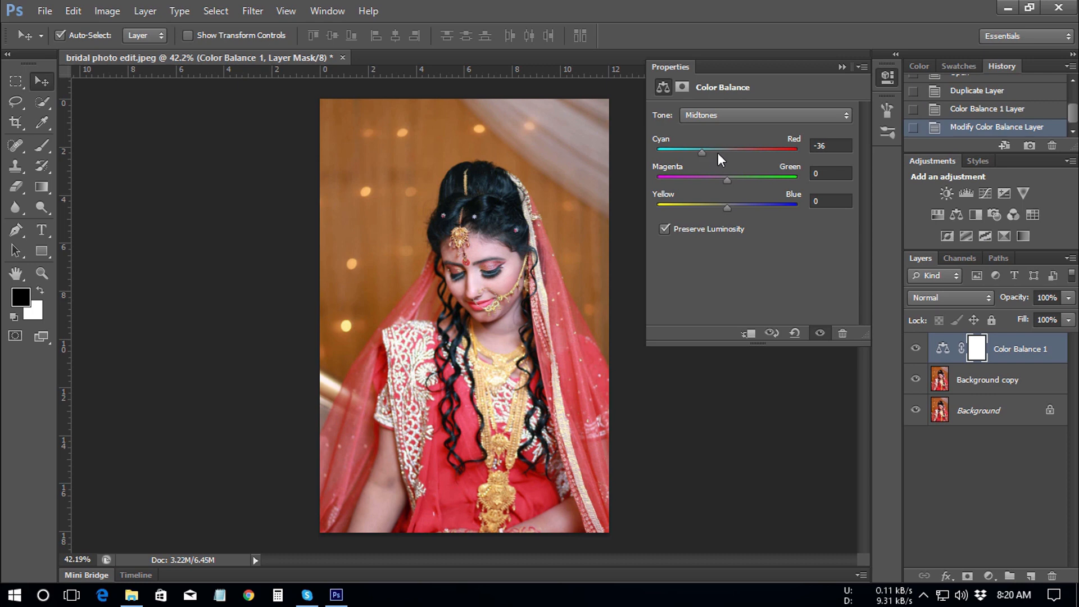
click(834, 146)
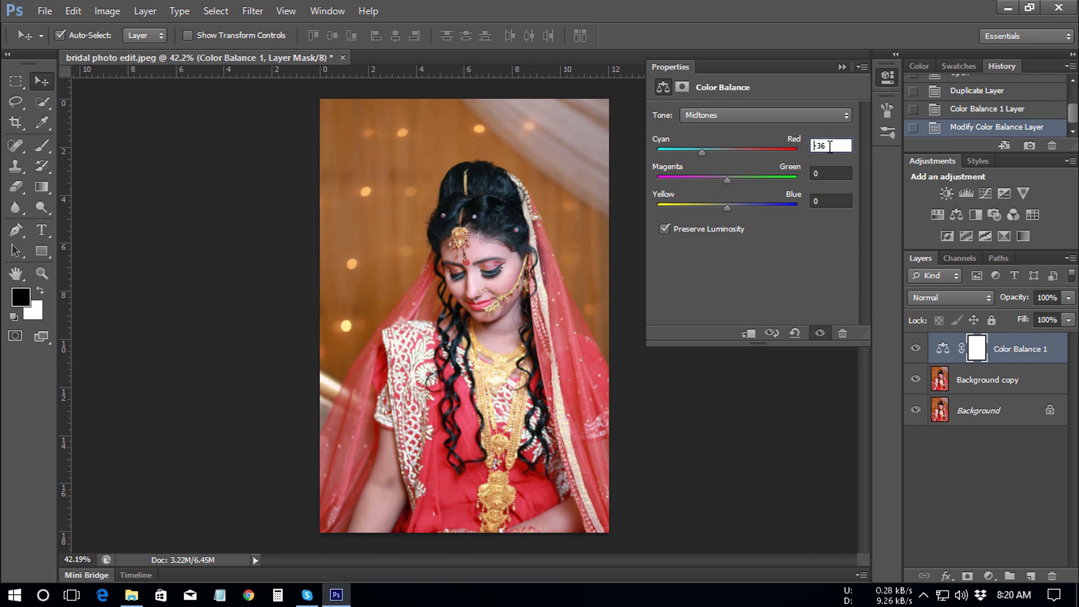
key(Up)
- Set the Color Balance midtones to +2 for Magenta–Green and +15 for Yellow–Blue
click(833, 173)
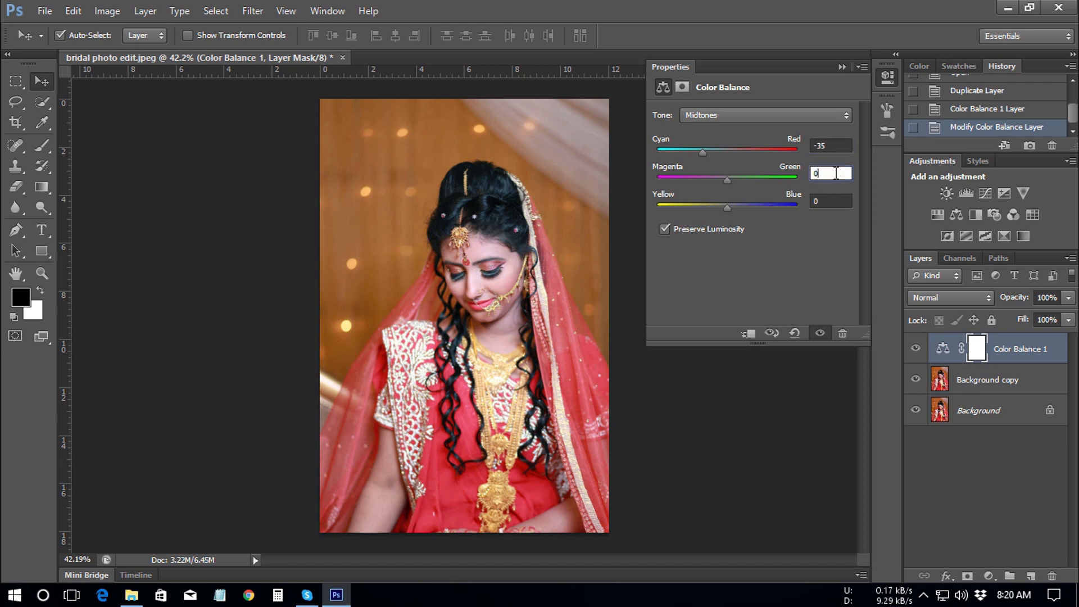
key(Up)
key(Up)
click(831, 201)
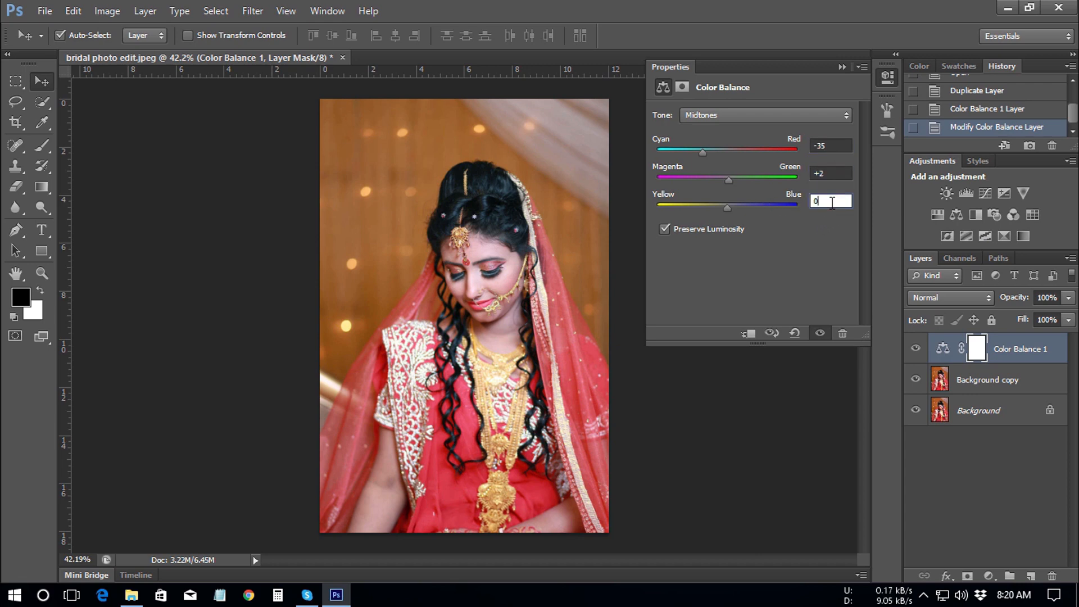
key(Up)
key(Up)
key(Up)
key(Up)
key(Up)
key(Up)
key(Up)
key(Up)
key(Up)
key(Up)
key(Up)
key(Up)
key(Up)
key(Up)
key(Up)
key(Up)
key(Down)
key(Down)
key(Down)
key(Down)
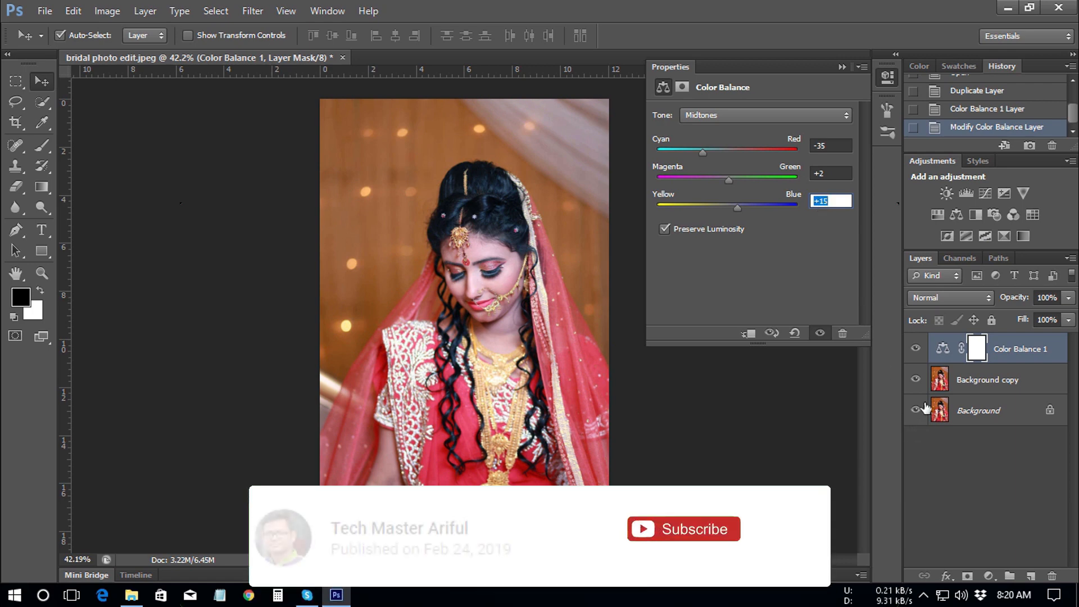
- Toggle the Color Balance layer's visibility to compare the photo with and without the adjustment
click(915, 349)
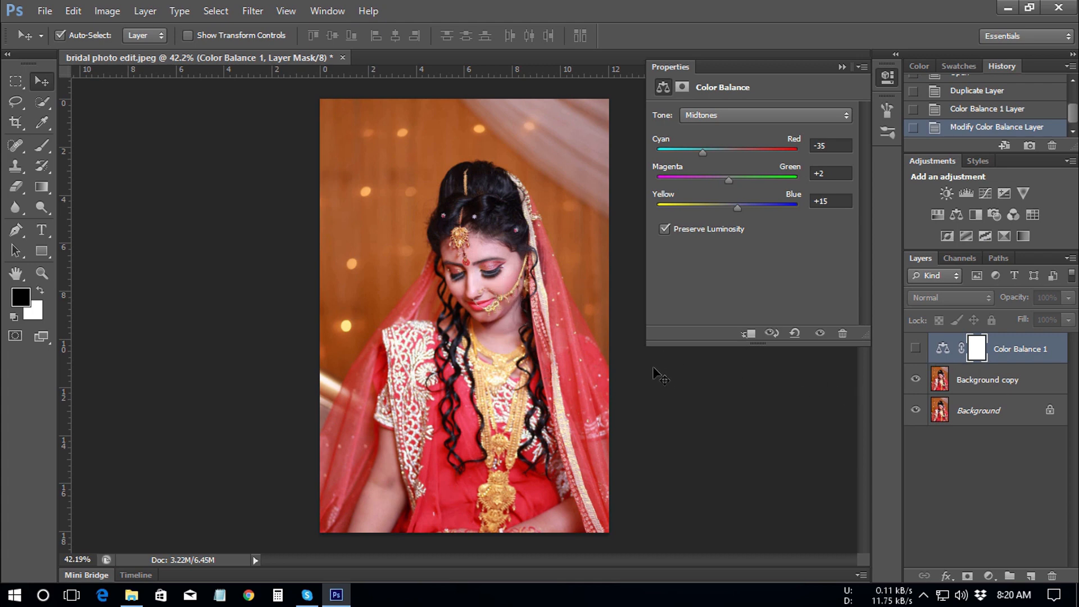
click(915, 350)
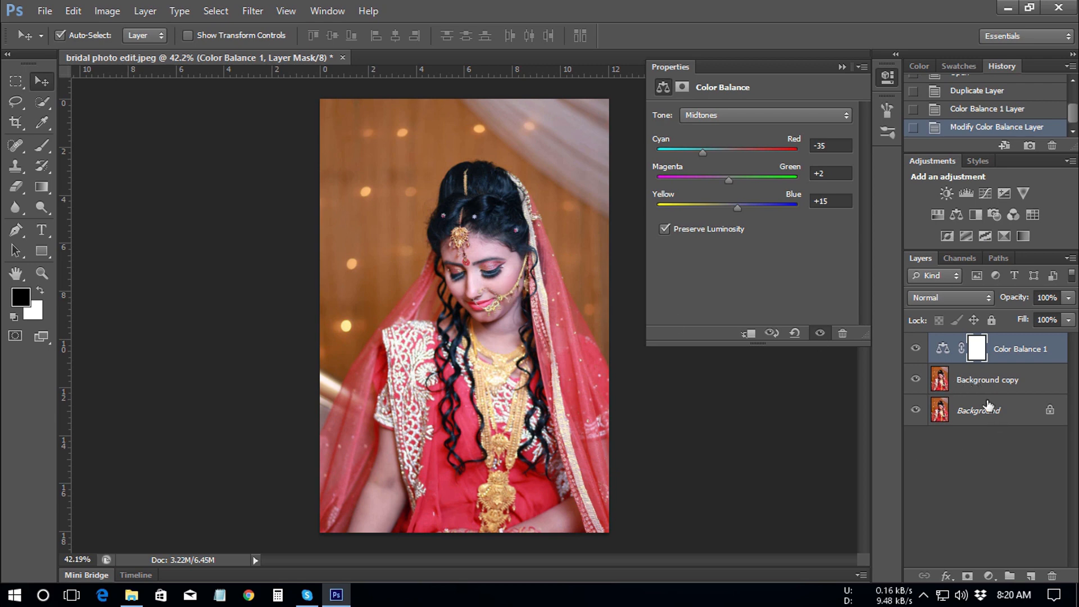
click(915, 350)
click(915, 351)
click(916, 351)
click(916, 351)
click(916, 351)
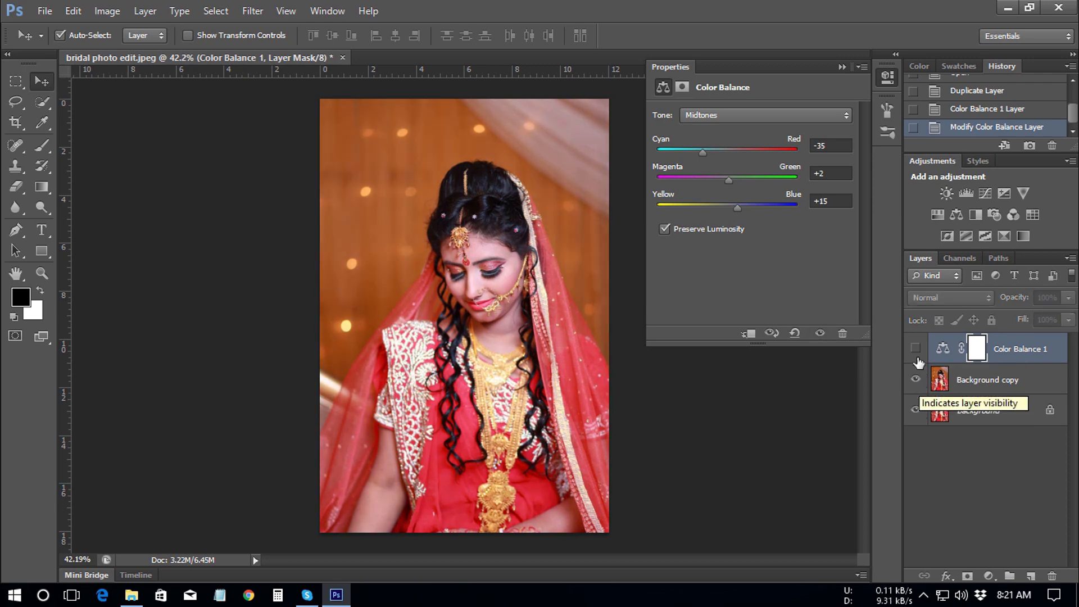
click(916, 351)
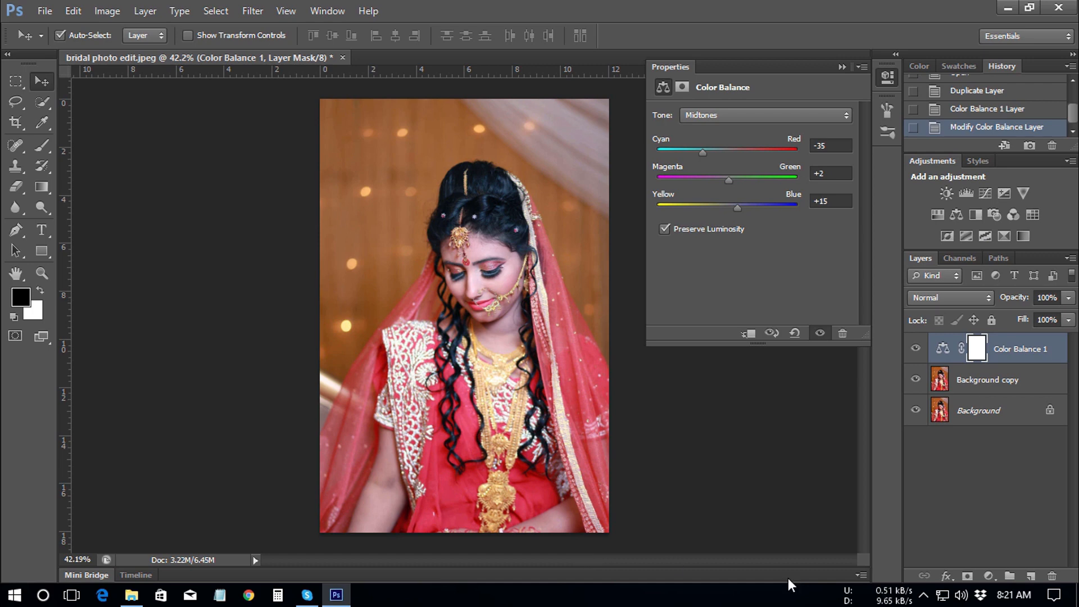
- Add a Selective Color adjustment layer and set its Reds to Magenta +12% and Black +7%, comparing with the layer hidden
click(988, 577)
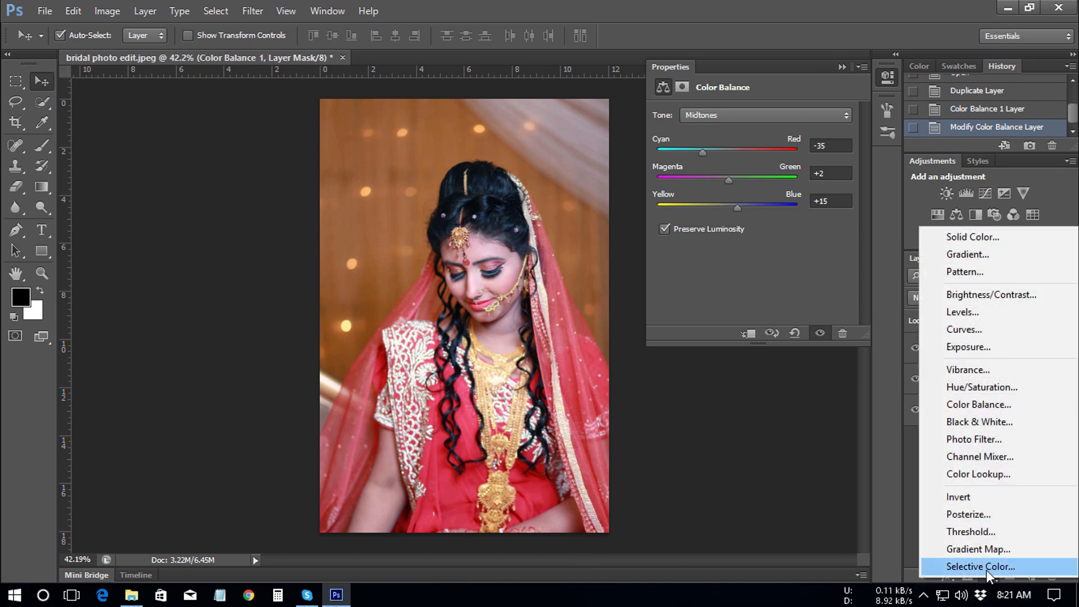
click(988, 566)
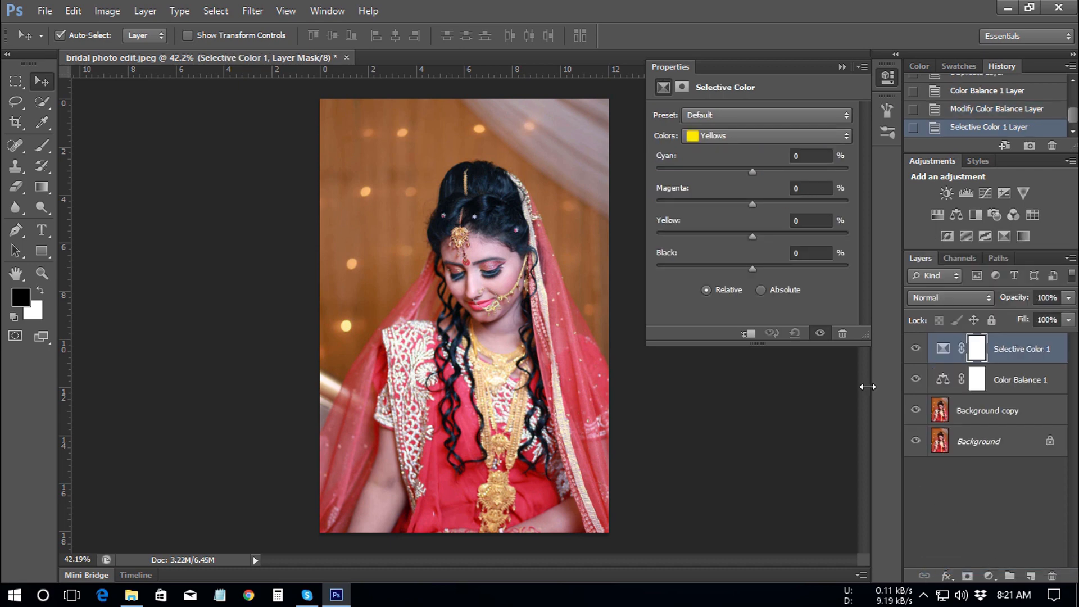
click(732, 137)
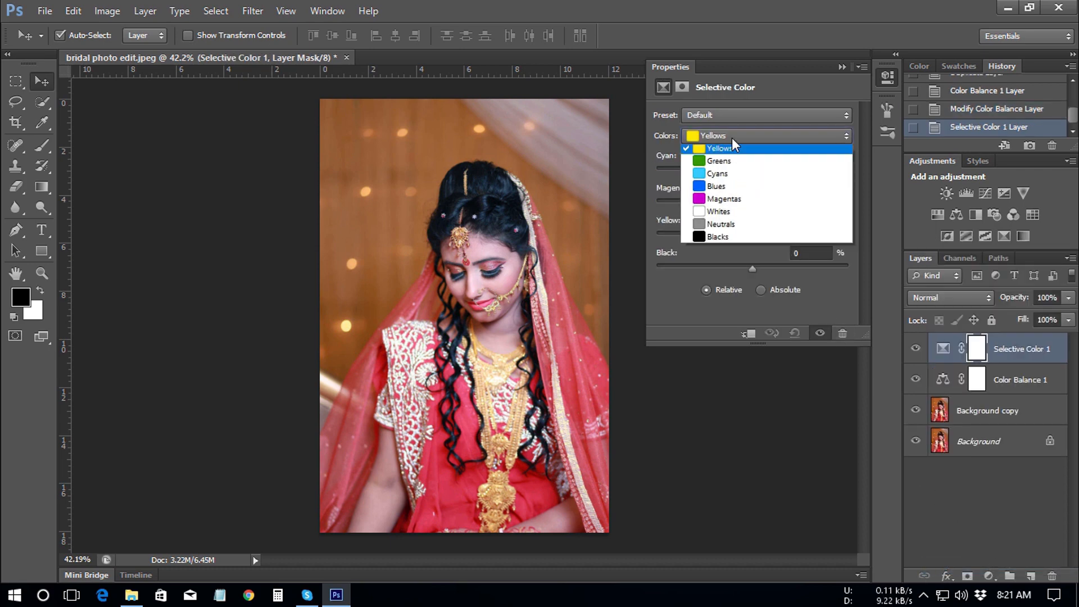
click(730, 154)
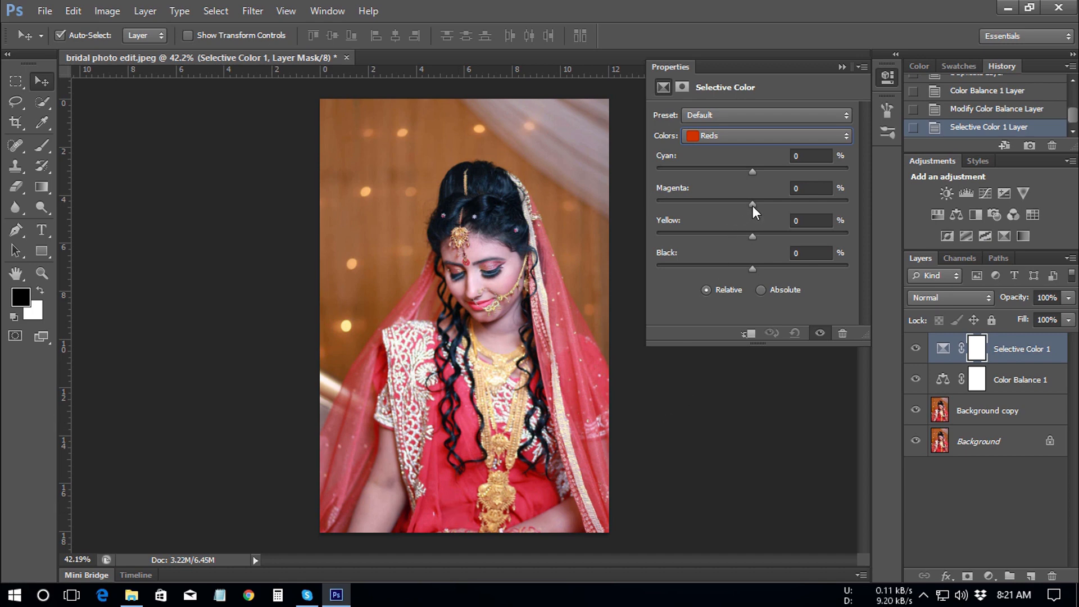
drag(753, 206, 763, 205)
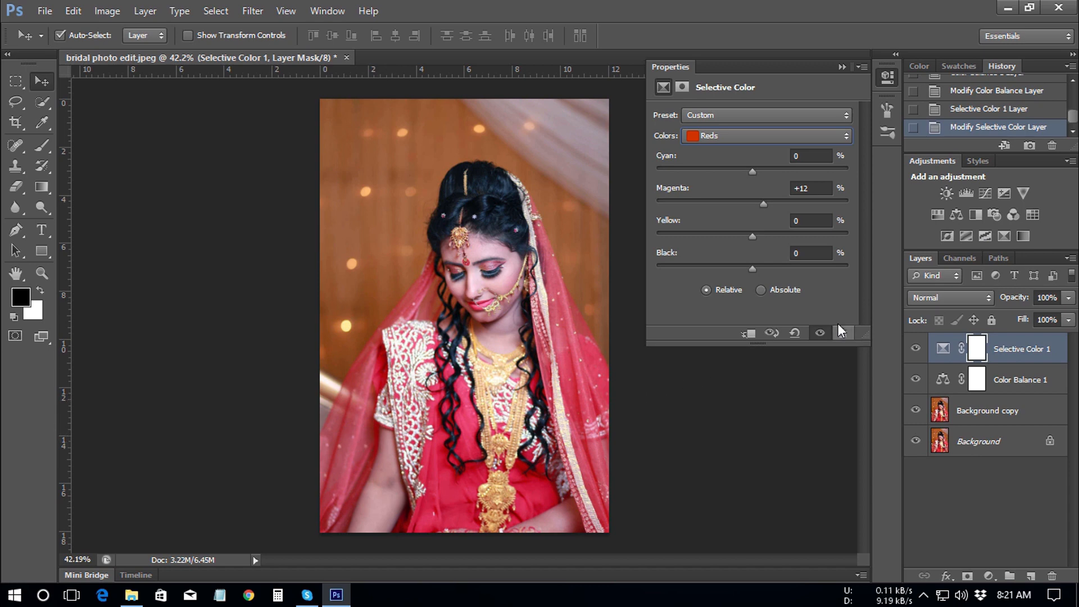
drag(750, 270, 760, 268)
click(915, 350)
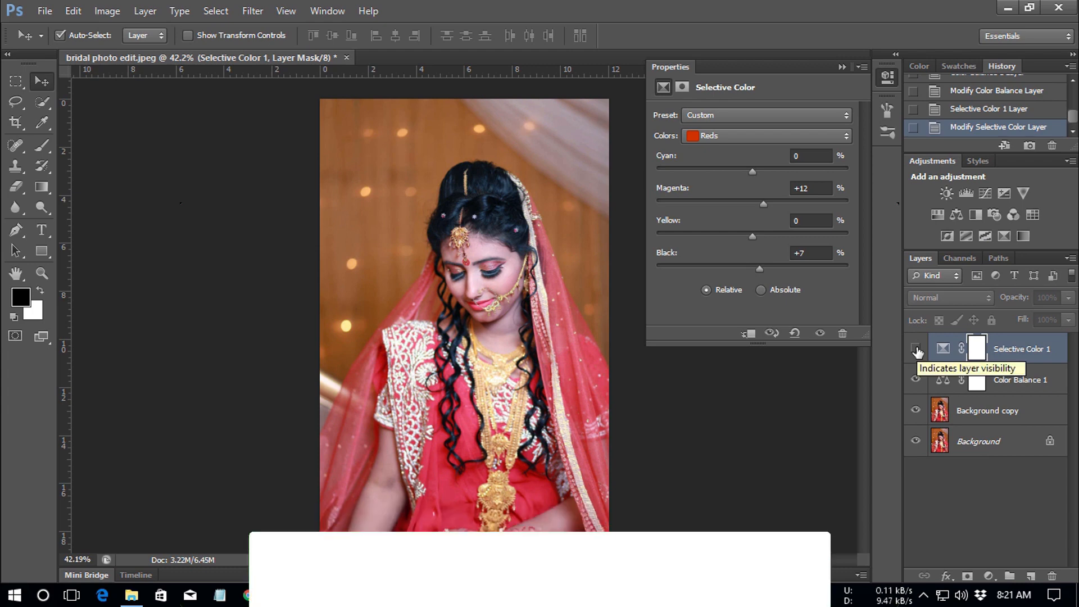
click(916, 349)
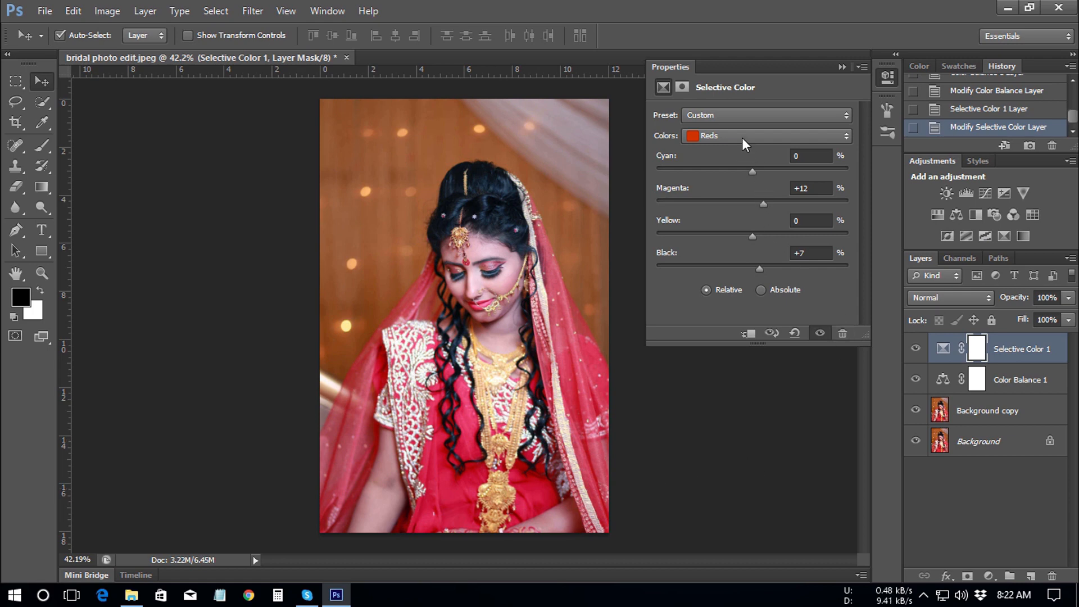
- Set the Selective Color Yellows to Magenta -79%, Yellow +39% and Black +35%, comparing with the layer hidden
click(721, 137)
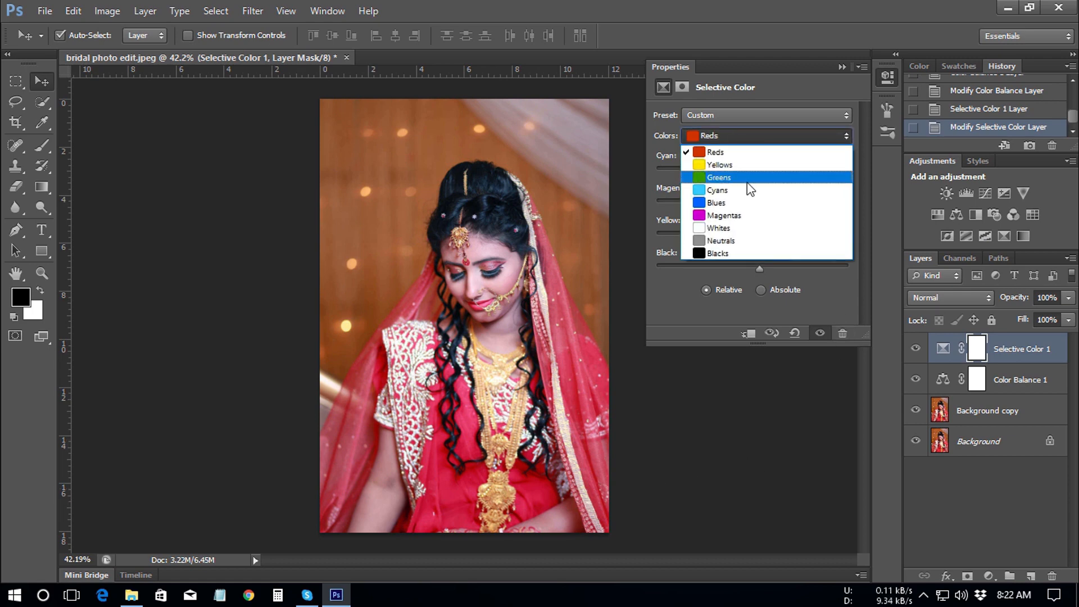
click(726, 165)
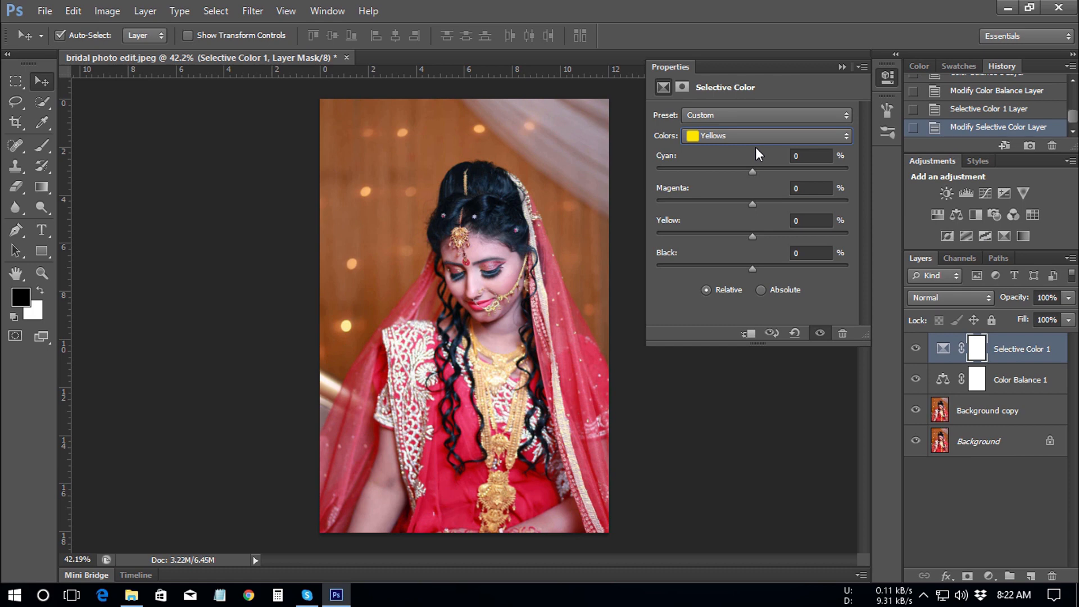
drag(750, 204, 721, 203)
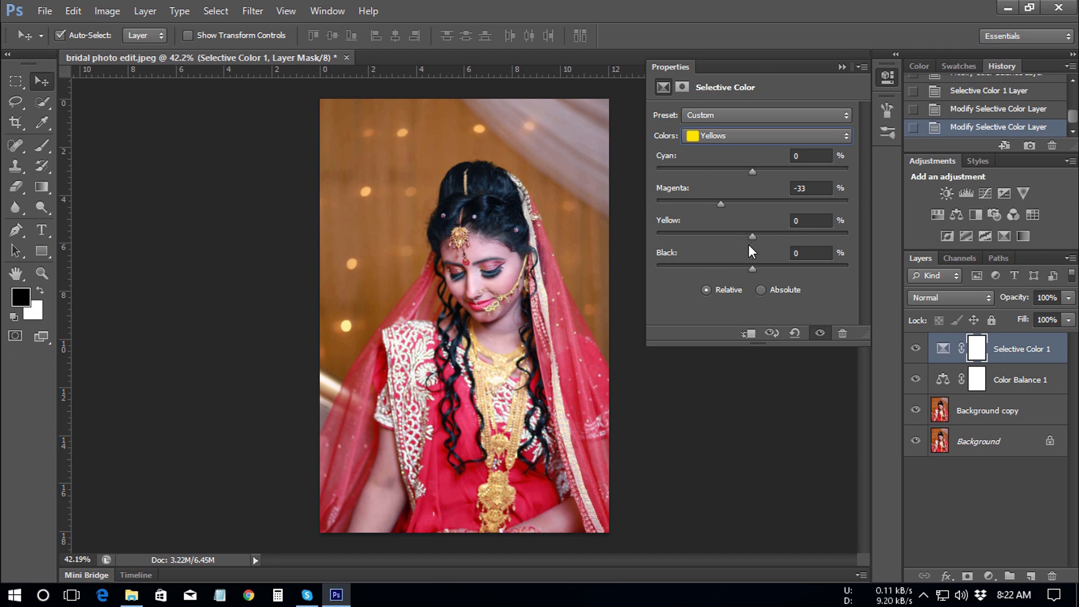
drag(753, 236, 788, 235)
drag(720, 207, 677, 200)
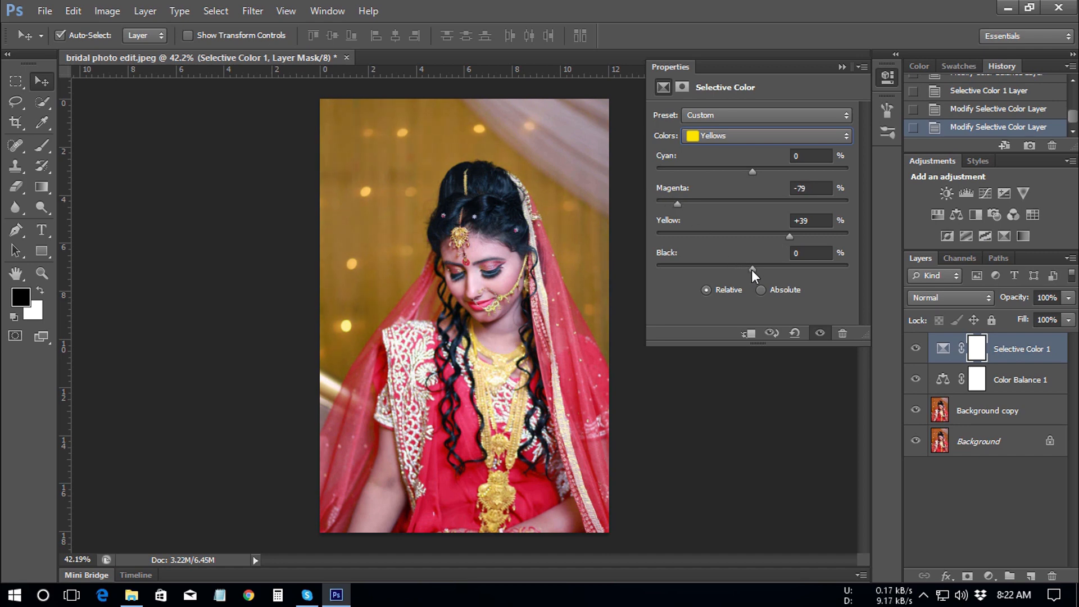
drag(752, 269, 786, 272)
click(915, 349)
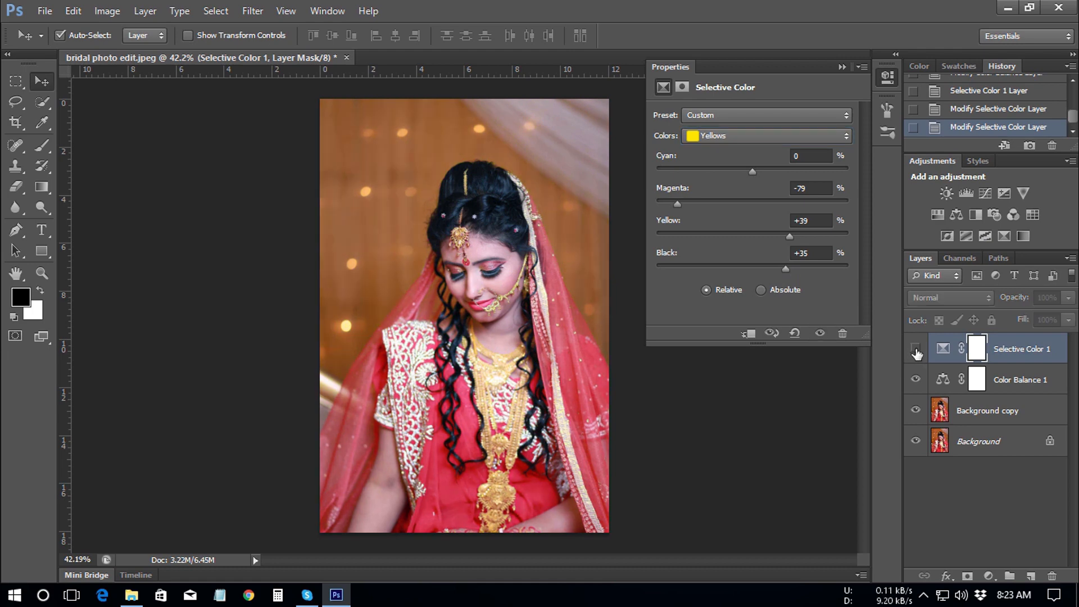
click(915, 349)
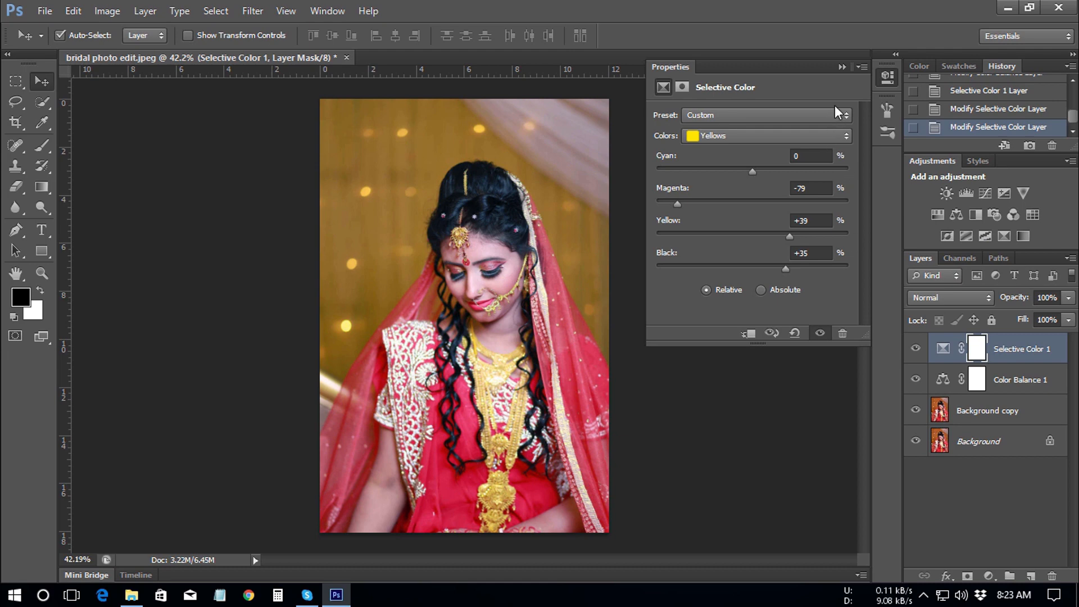
- Collapse the adjustment properties, compare the Background copy alone with the full edit, and deselect all layers
click(842, 66)
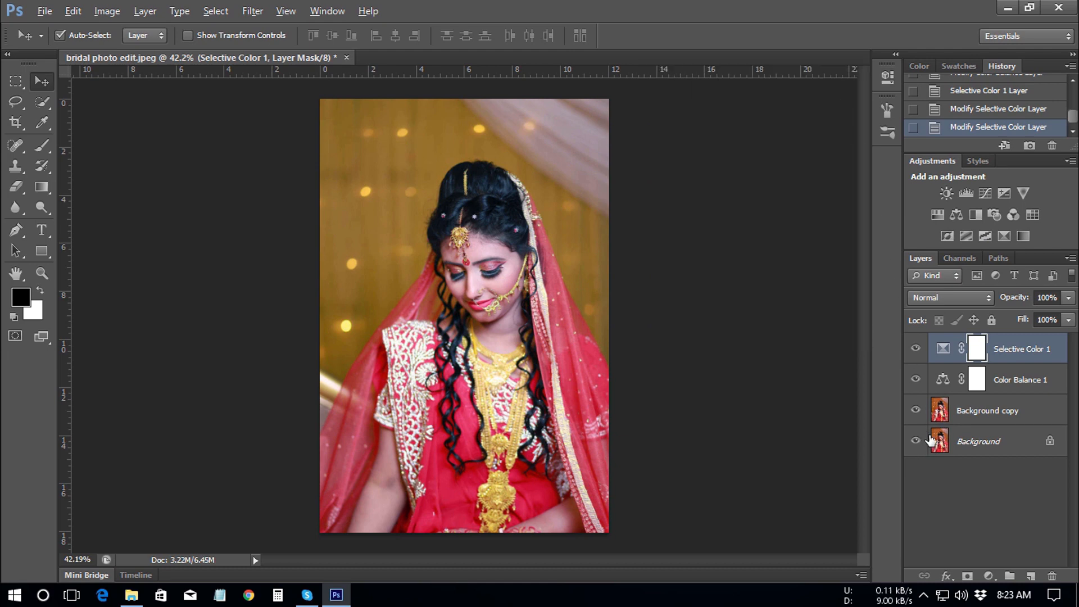
alt+click(916, 412)
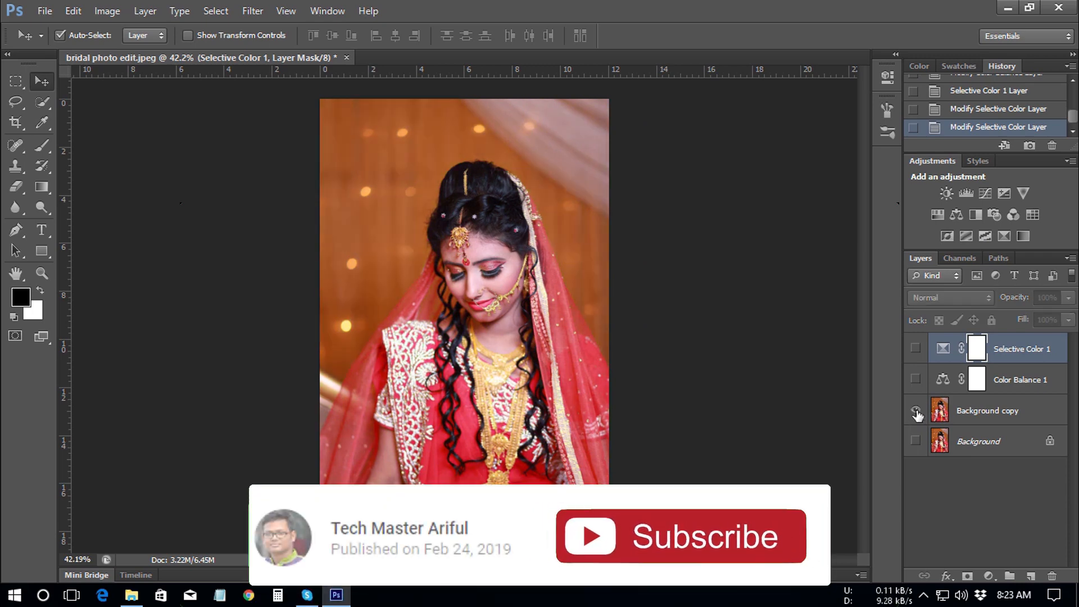
alt+click(915, 410)
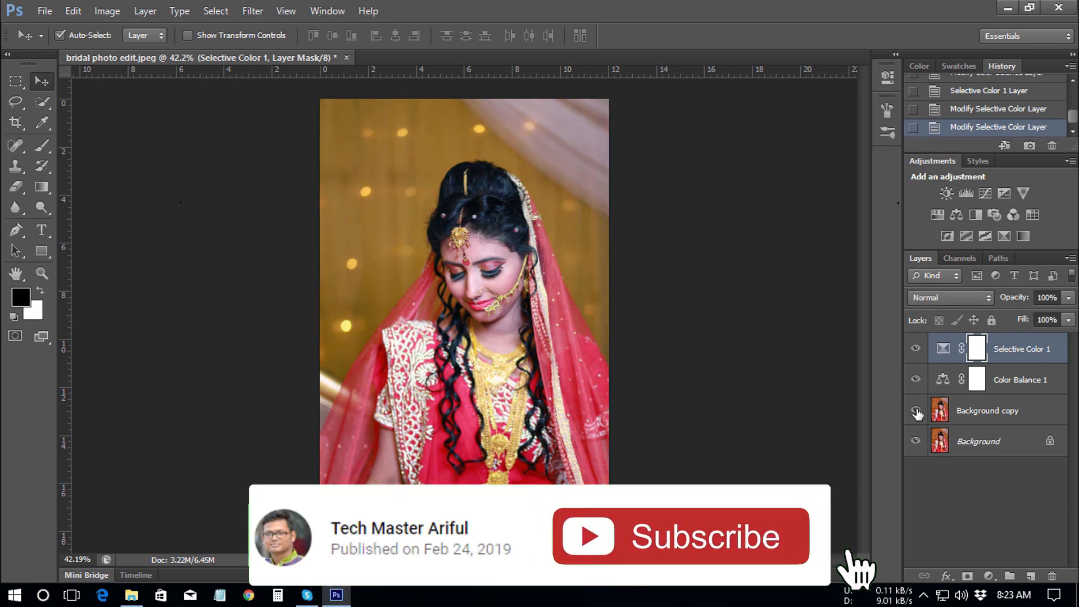
click(948, 548)
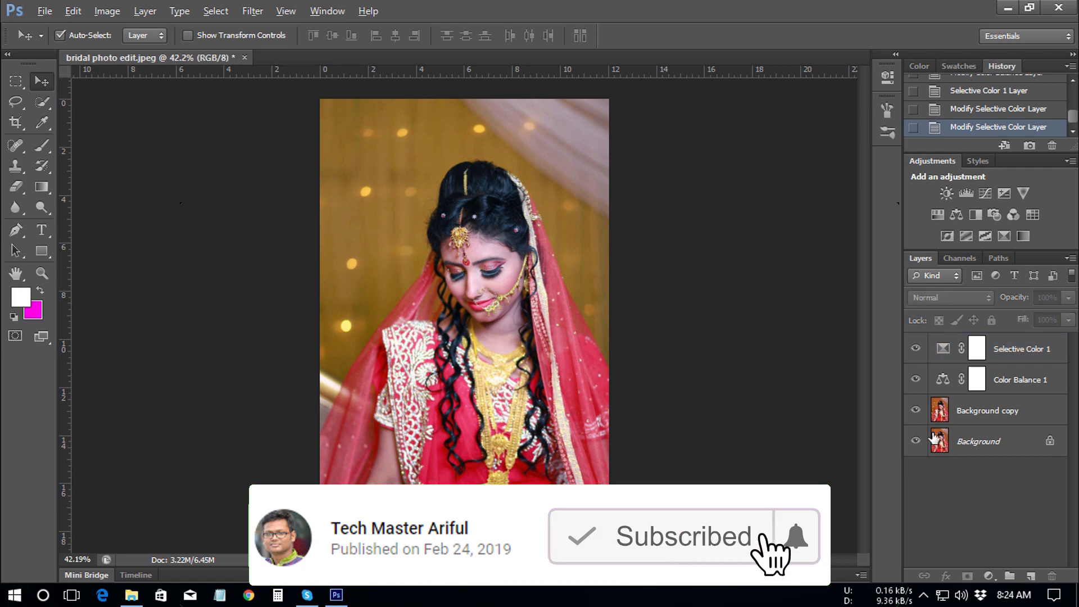
- Isolate the Background copy layer and restore all layers twice to compare the photo before and after grading
alt+click(916, 412)
alt+click(916, 411)
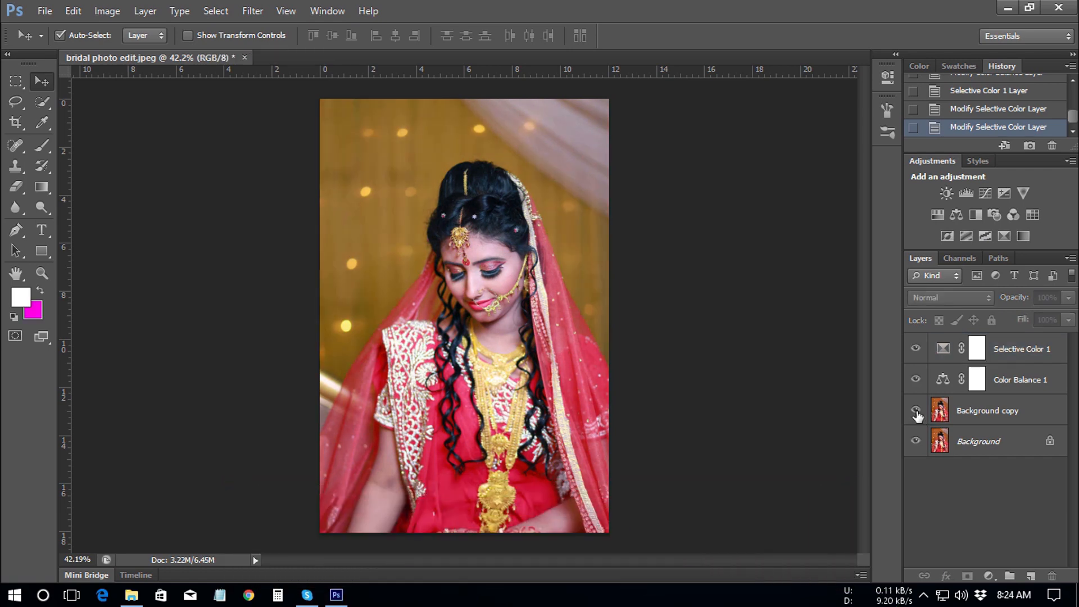
alt+click(915, 412)
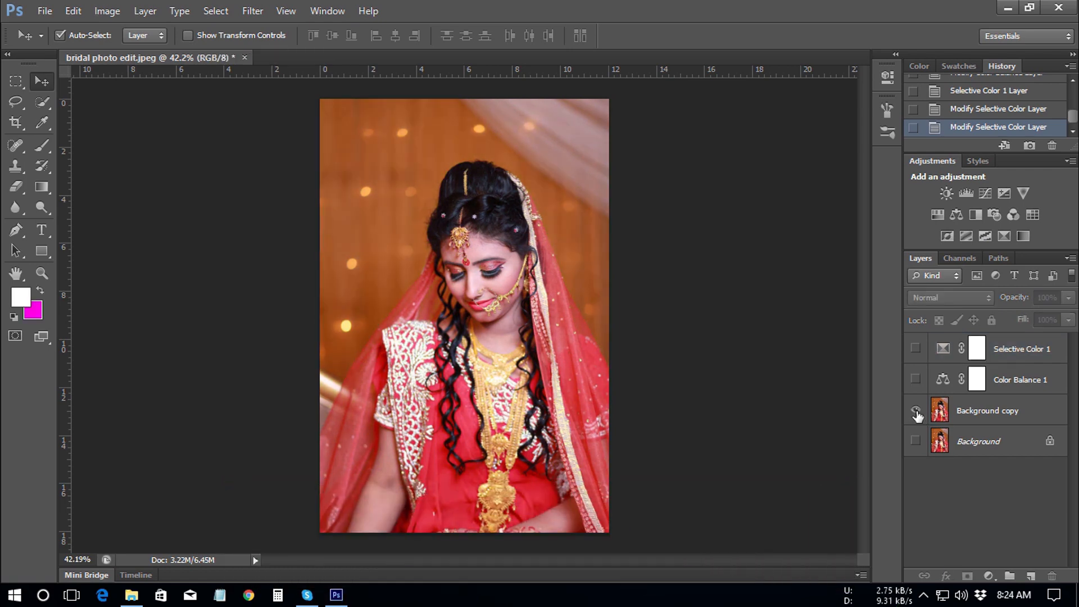
alt+click(915, 412)
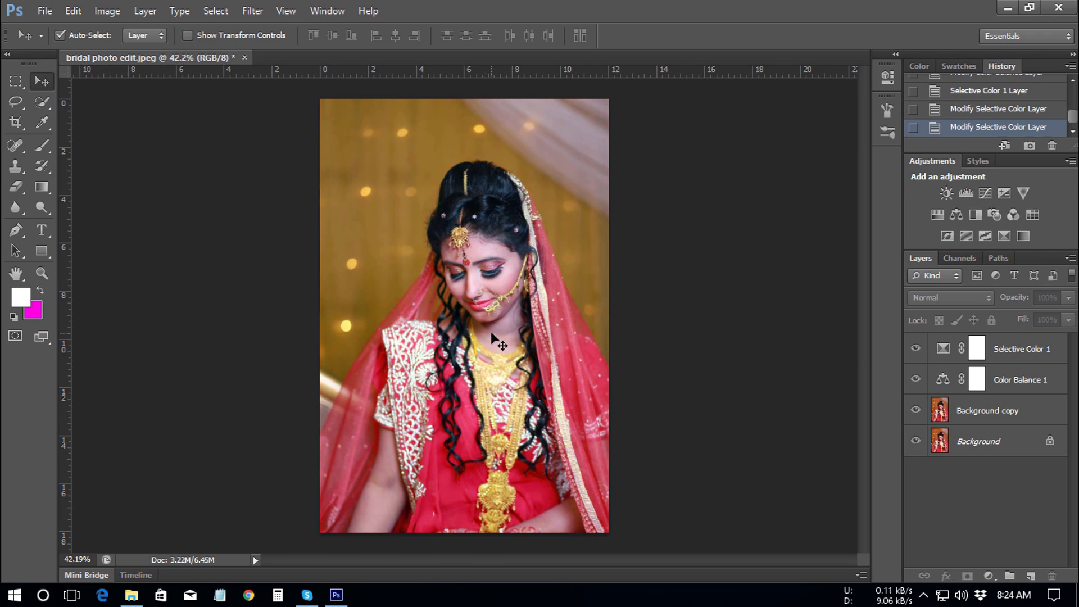
- Apply a Gaussian Blur to the Background copy layer, adjusting the radius to soften the whole photo, and compare with the layer hidden
click(977, 413)
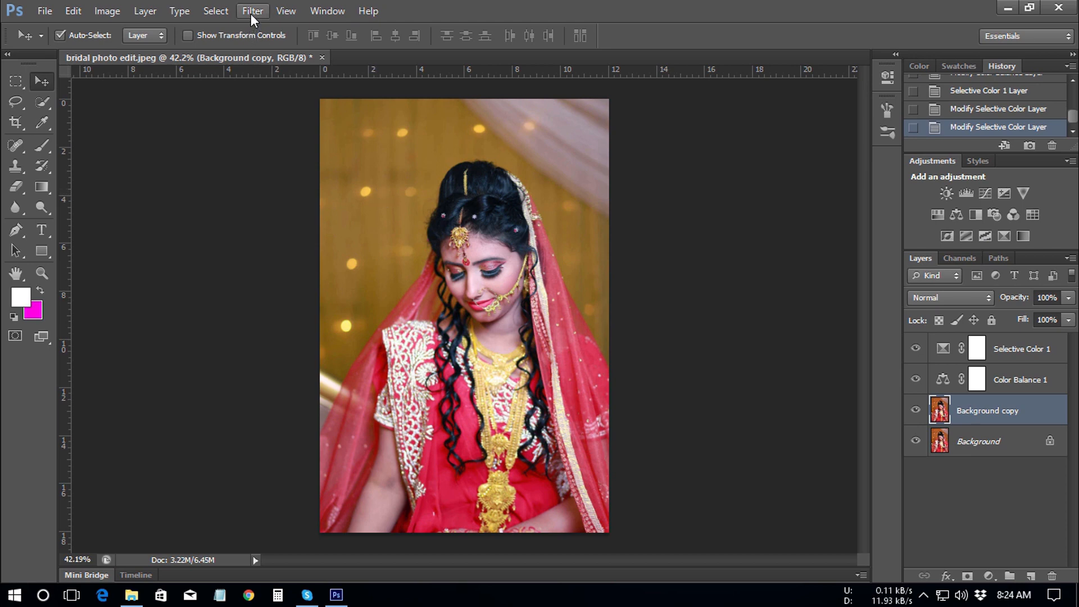
click(914, 411)
click(914, 410)
click(252, 10)
mouse_move(330, 177)
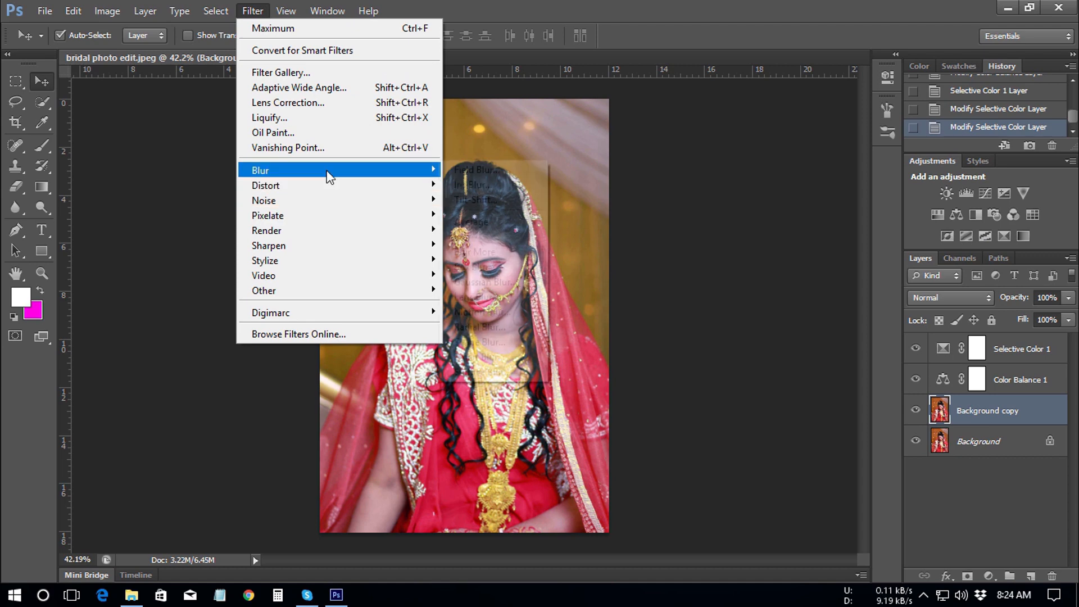
click(486, 283)
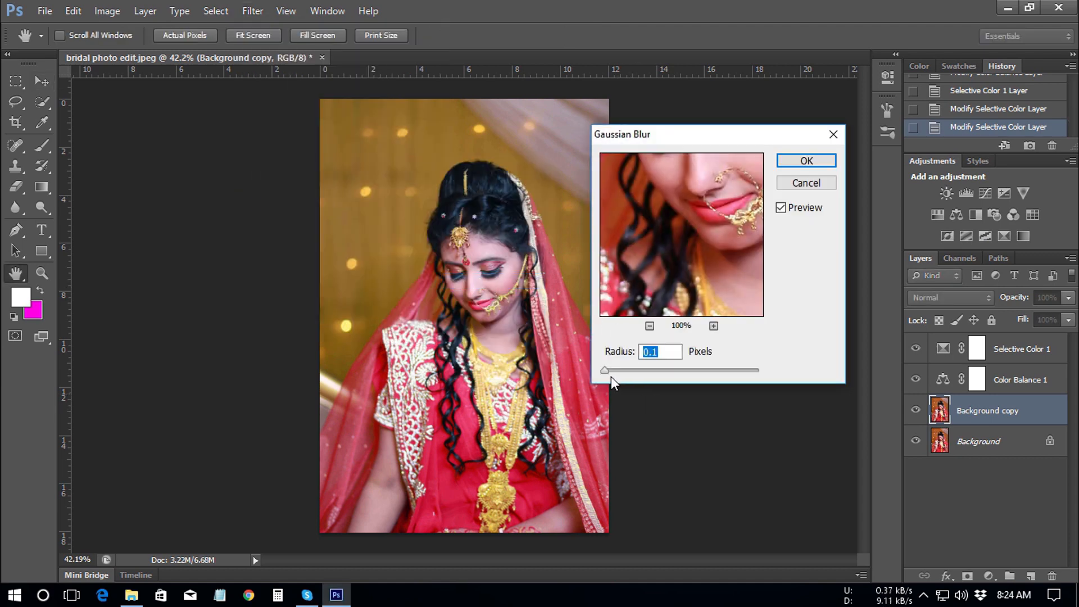
drag(605, 372, 634, 370)
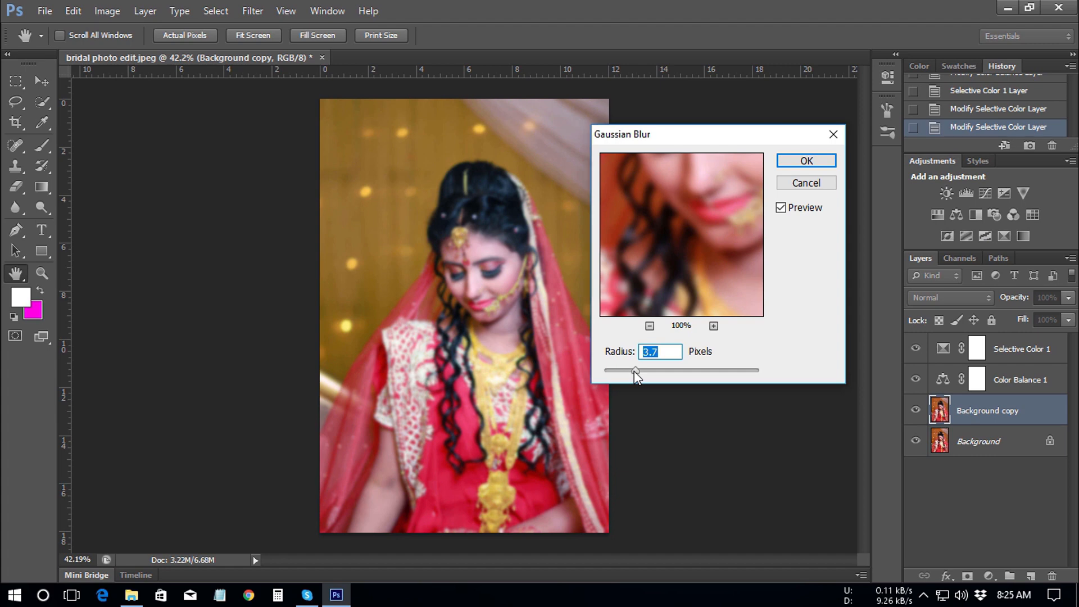
key(Up)
key(Up)
key(Up)
mouse_move(651, 371)
mouse_down()
mouse_move(615, 366)
mouse_move(637, 366)
mouse_up()
click(805, 160)
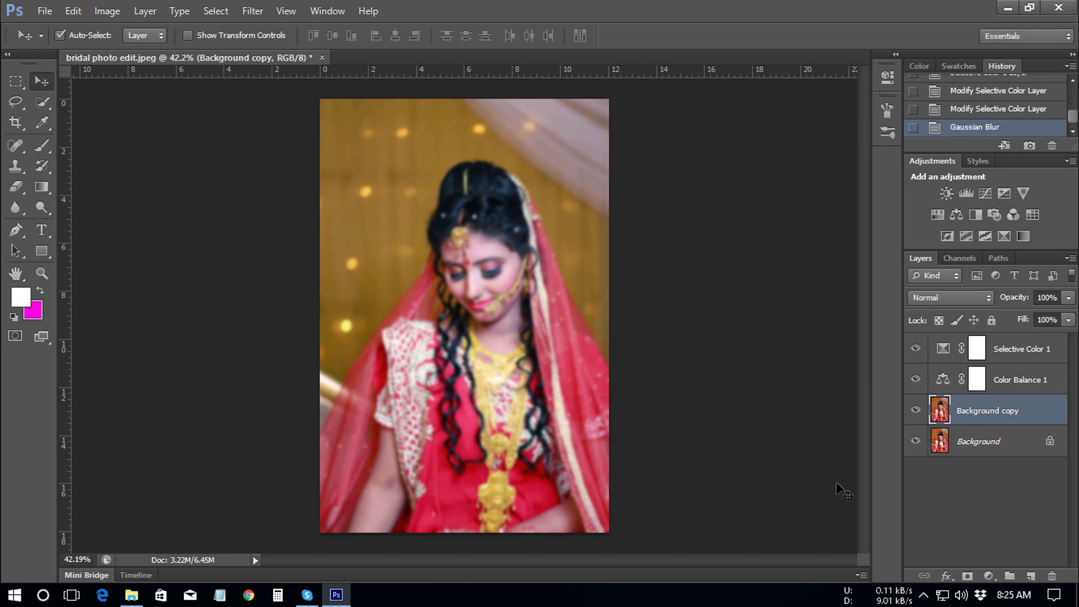
click(915, 412)
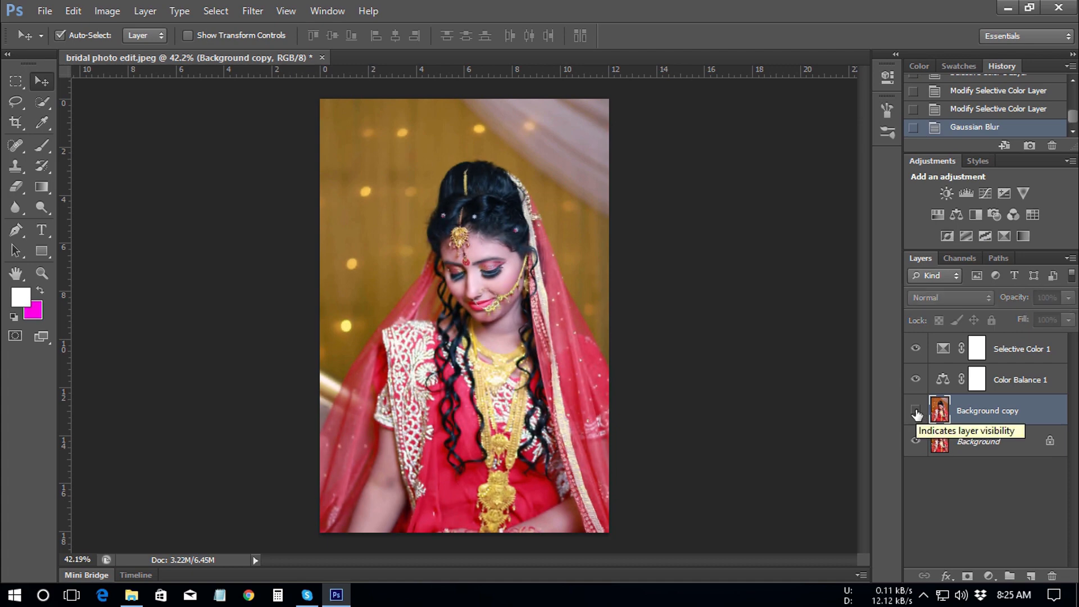
click(915, 412)
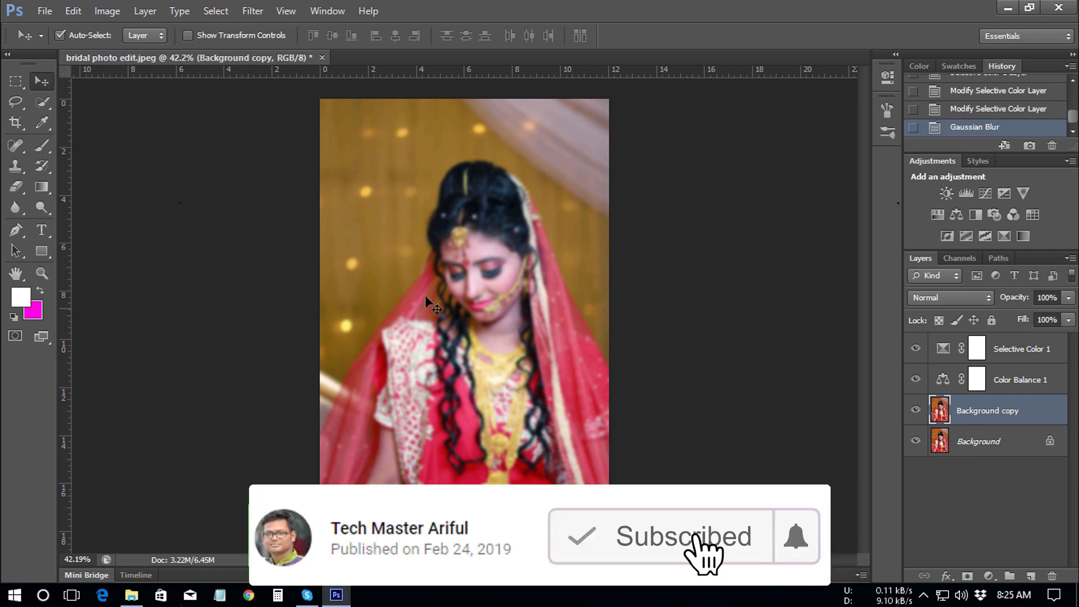
- Apply the Maximum filter with a 5-pixel radius to the Background copy layer and compare with the layer hidden
click(251, 11)
mouse_move(322, 289)
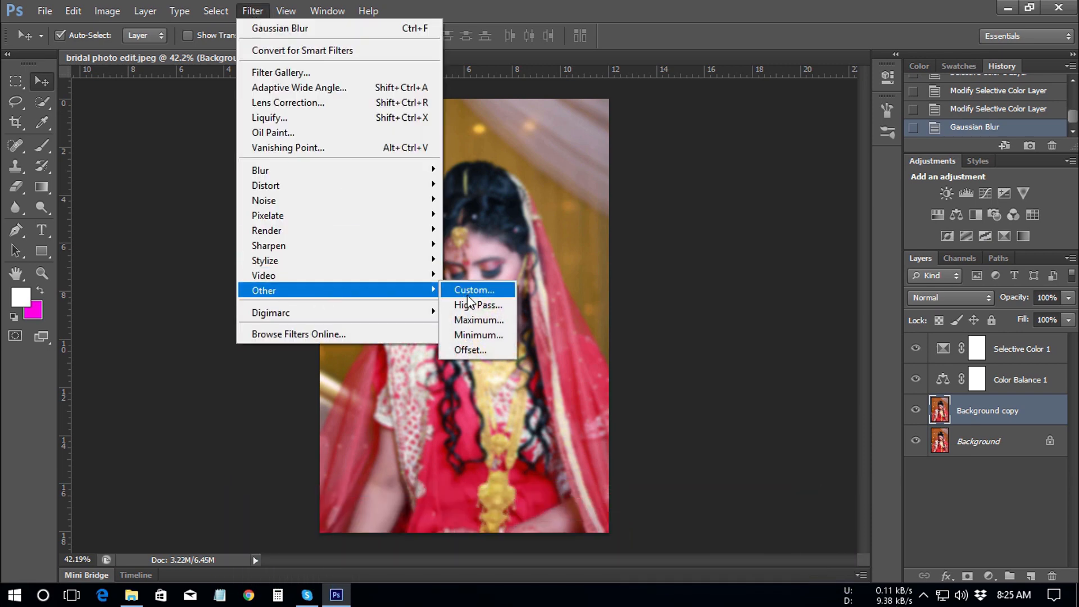
click(483, 319)
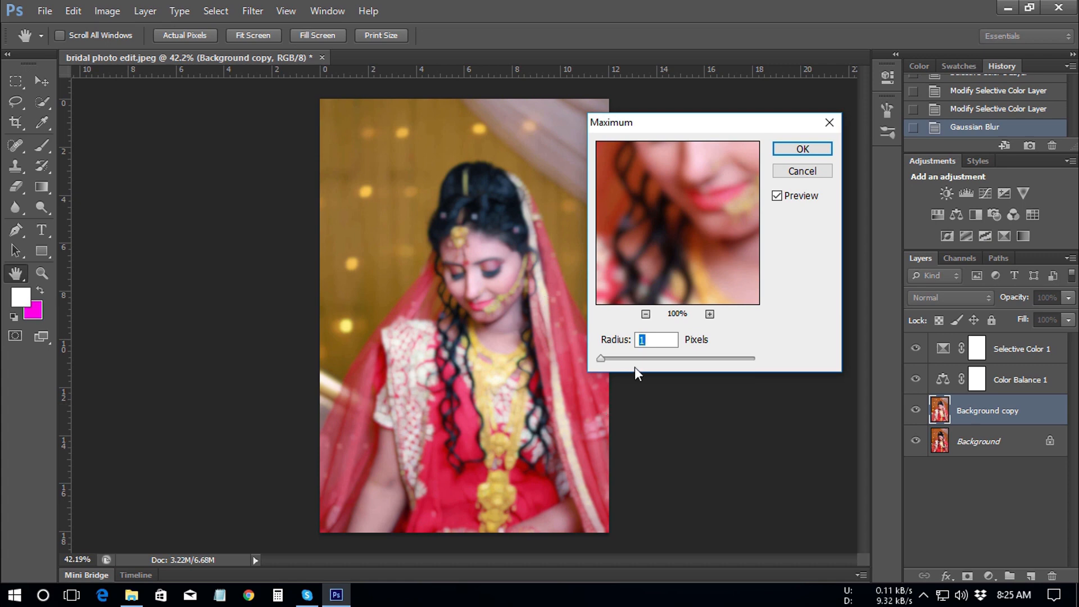
key(Up)
key(Up)
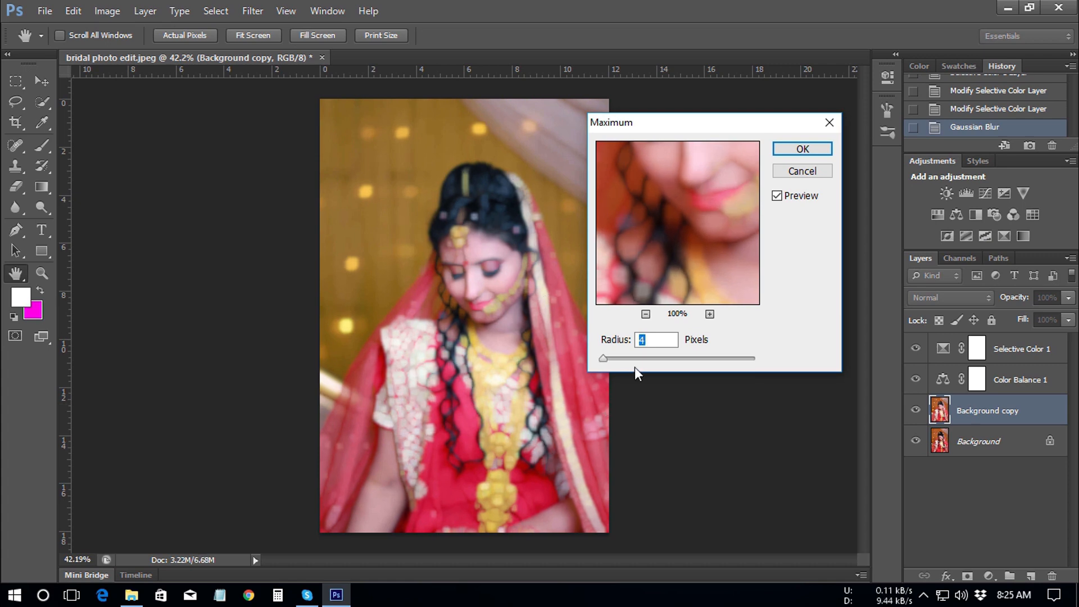
drag(604, 358, 608, 359)
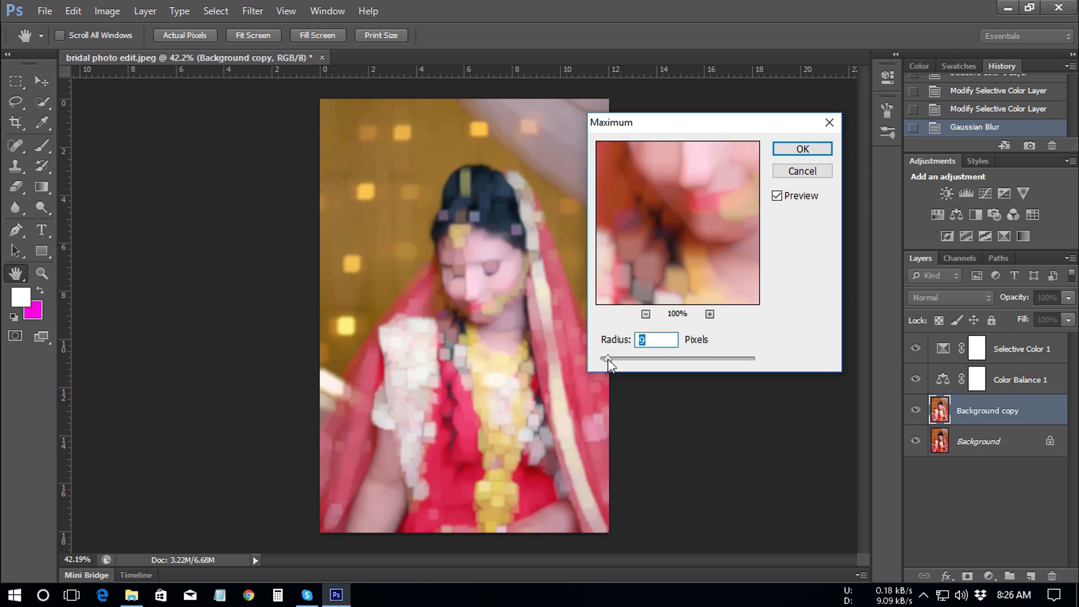
text(8)
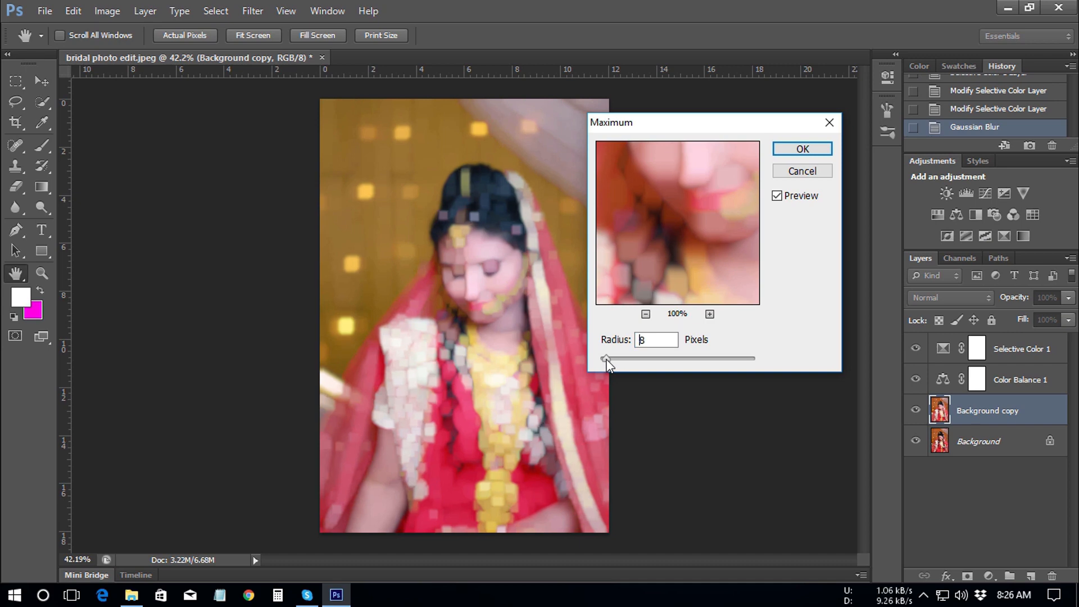
drag(607, 362, 604, 359)
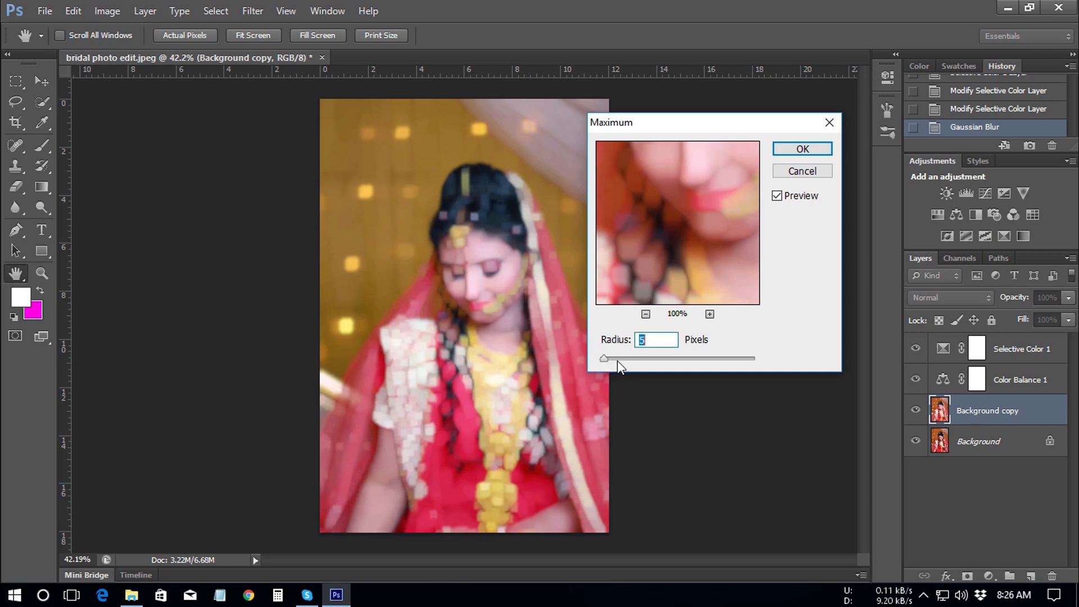
key(Down)
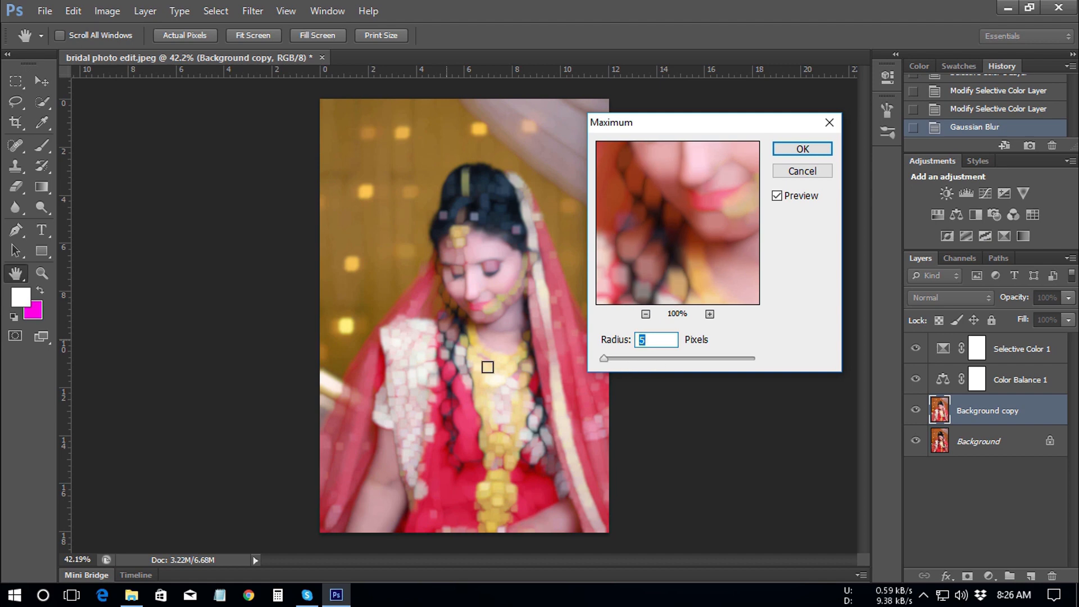
key(Up)
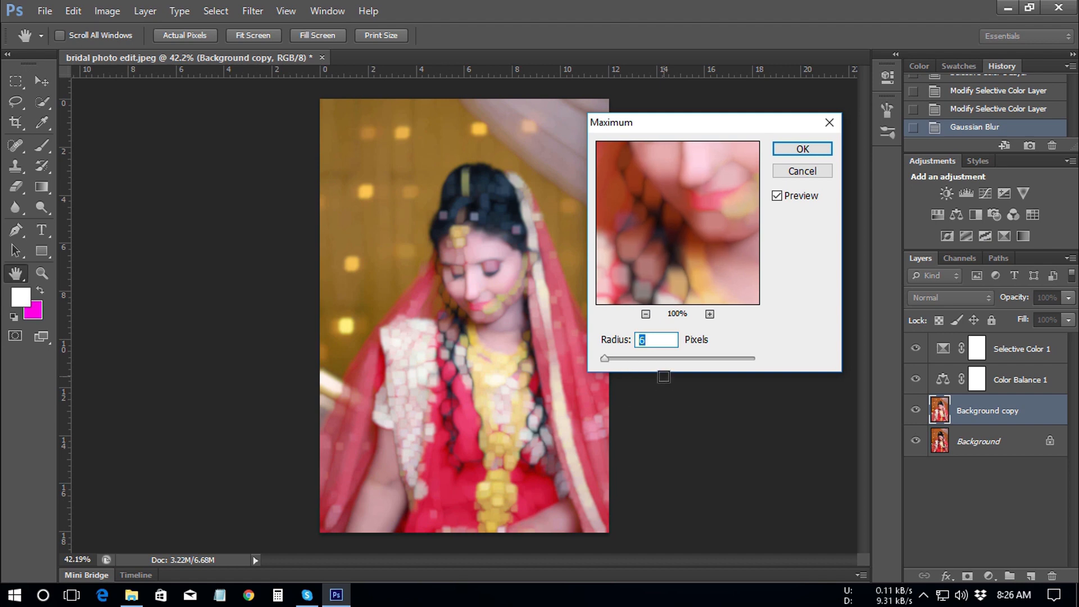
key(Down)
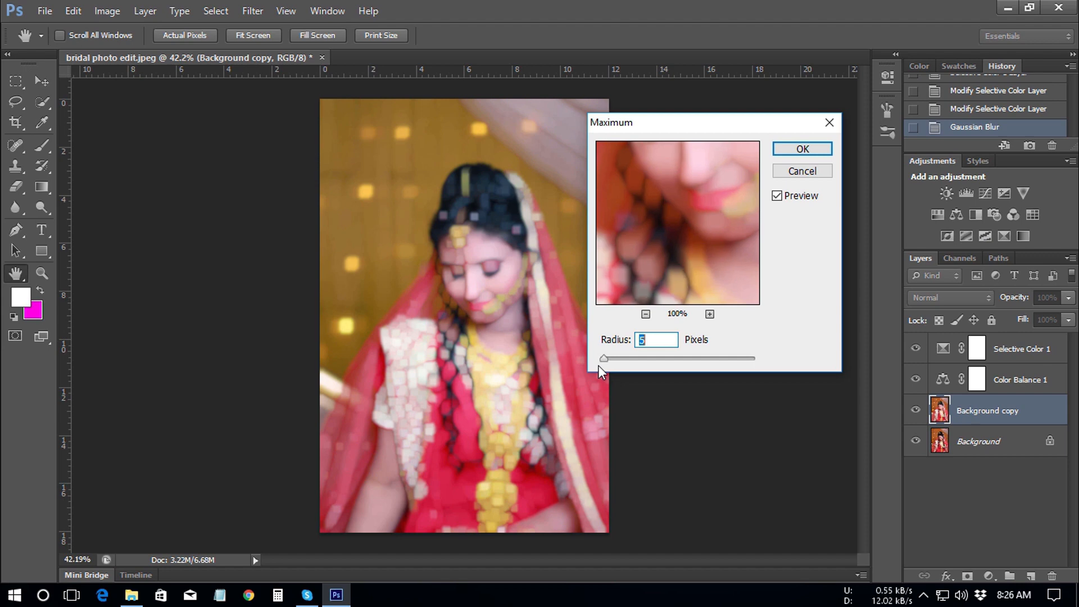
click(814, 147)
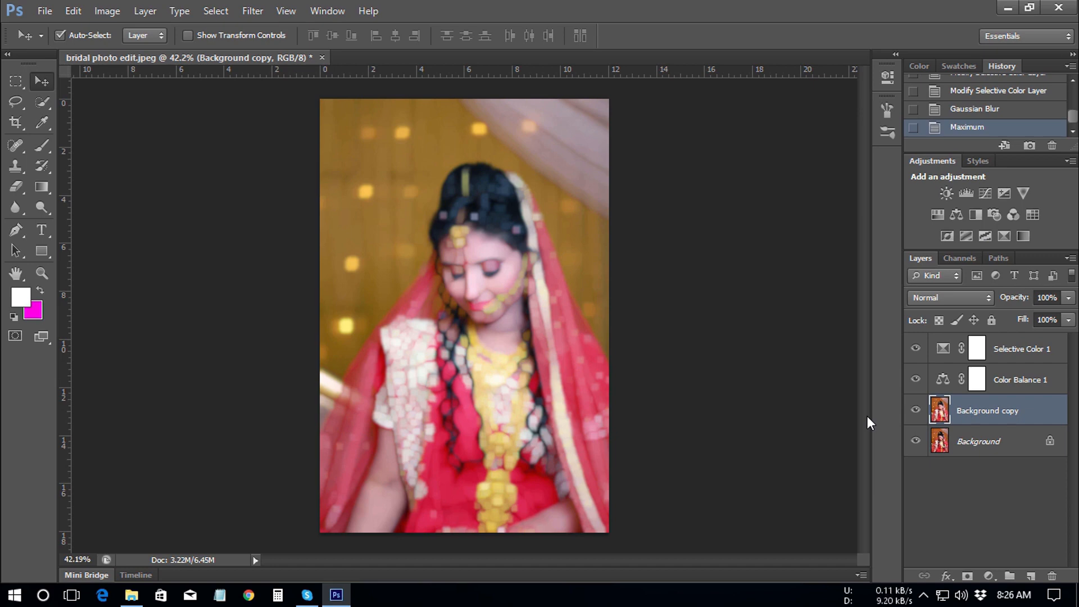
click(915, 411)
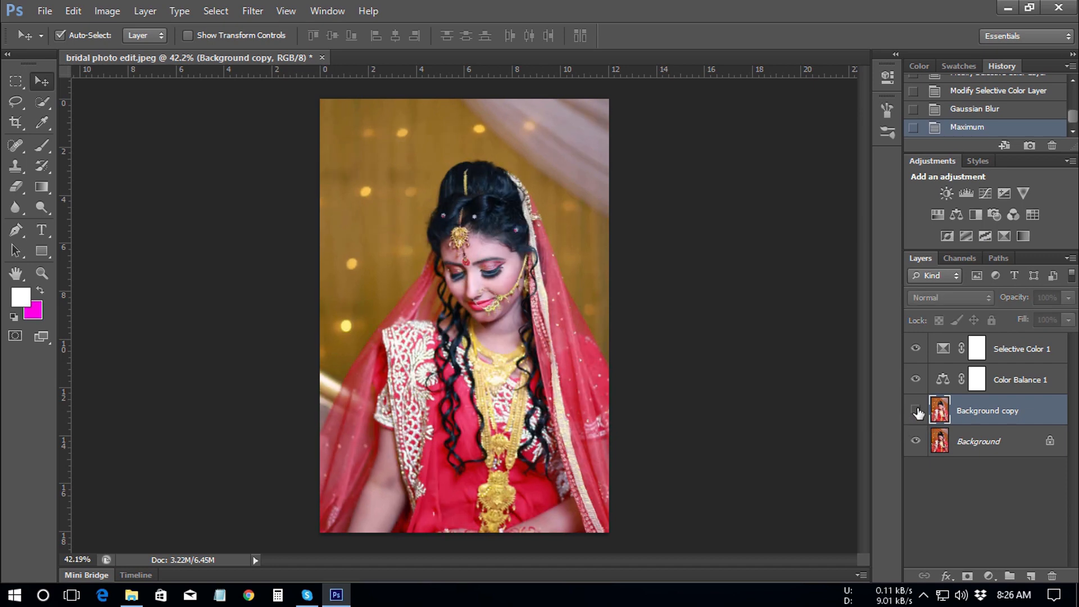
click(915, 411)
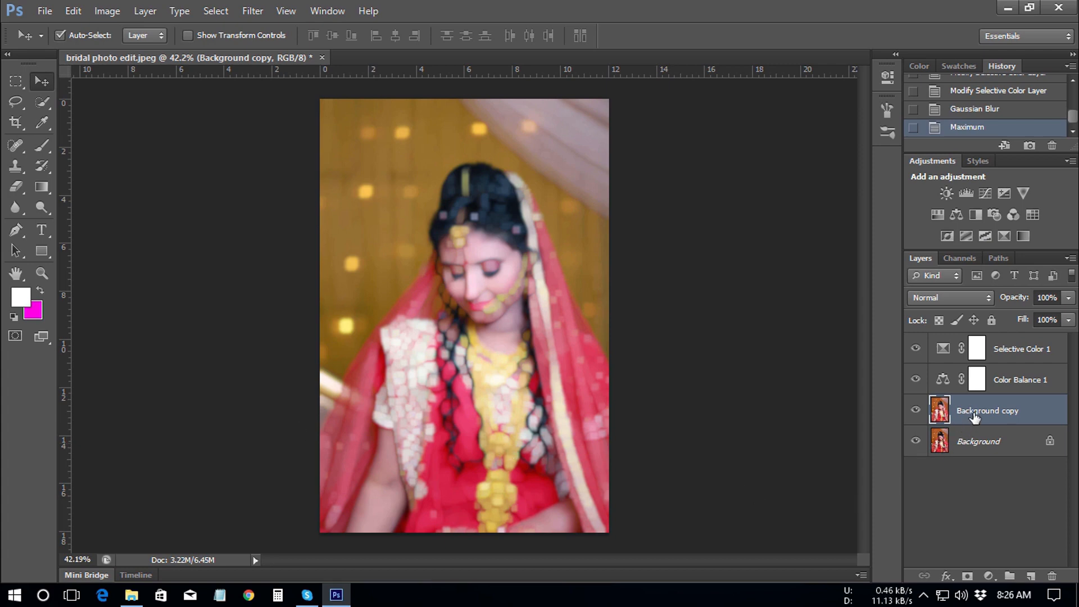
- Add a layer mask to the Background copy layer and choose the Brush tool with the mask selected
click(968, 577)
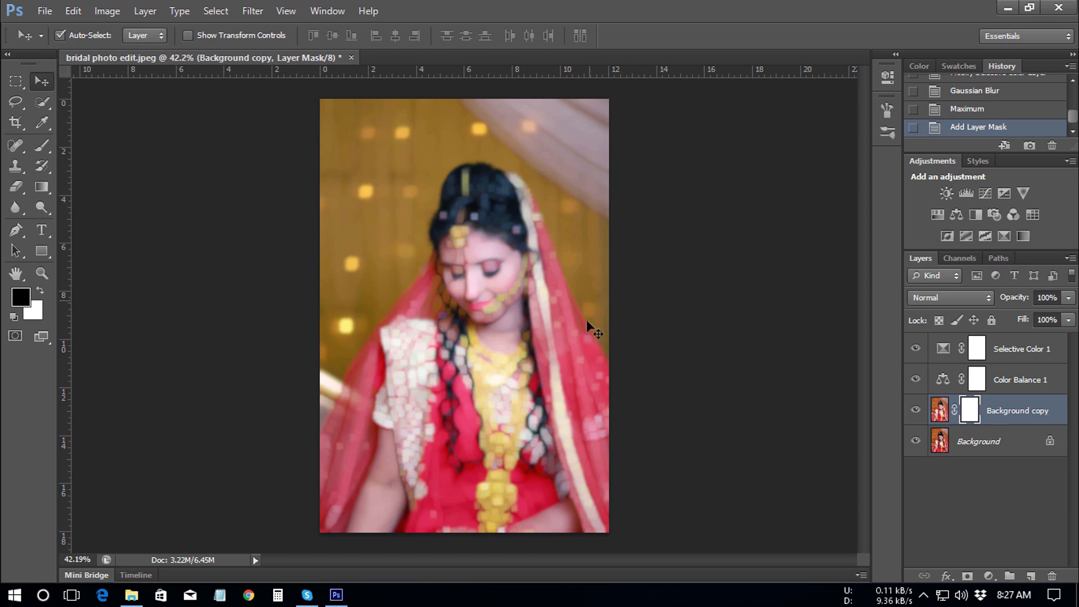
click(43, 150)
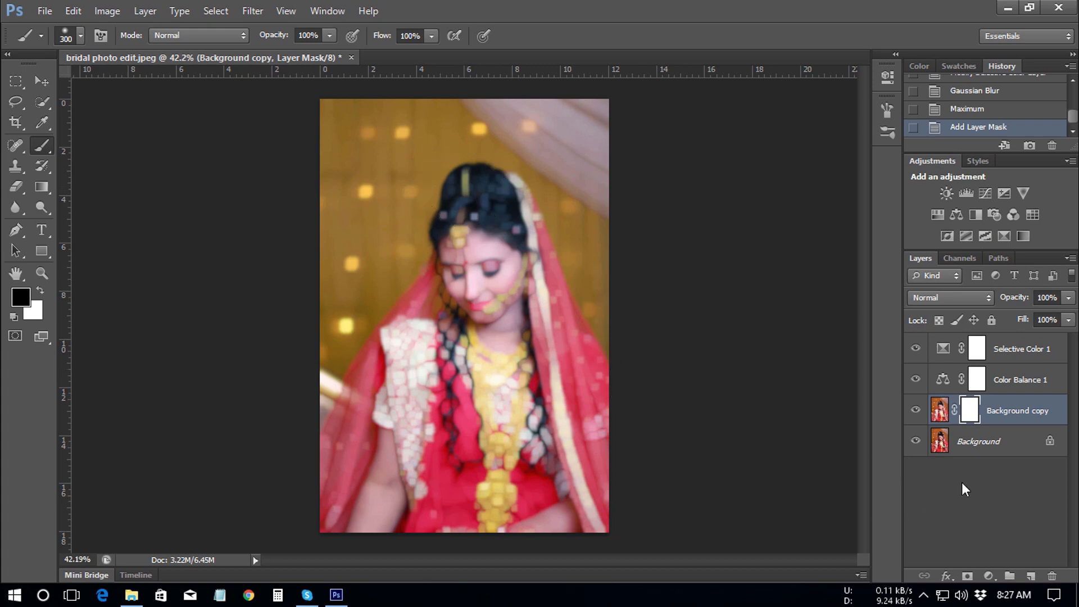
click(991, 447)
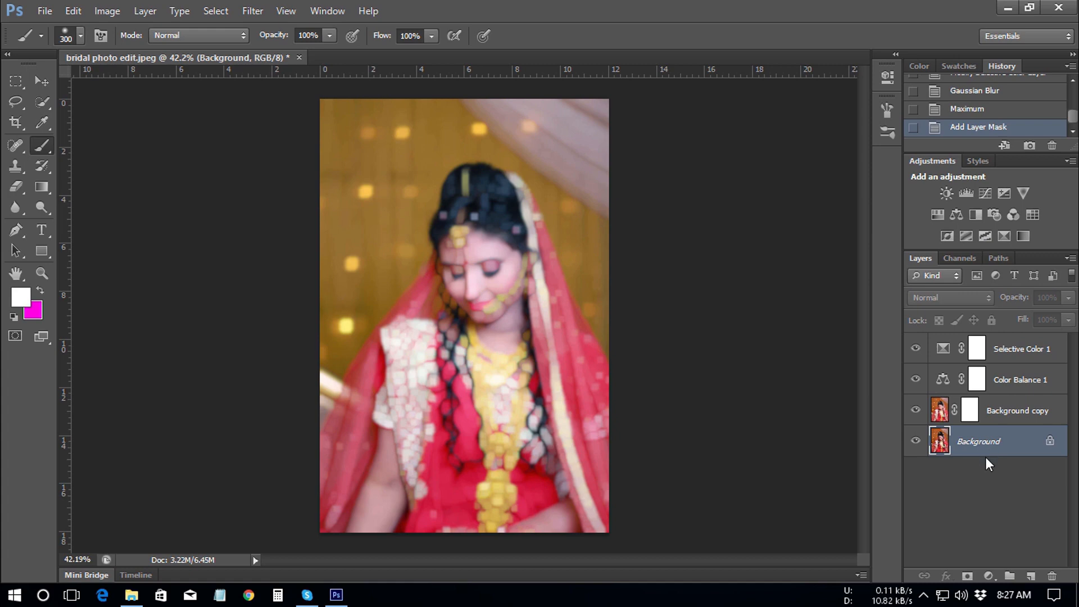
click(1009, 414)
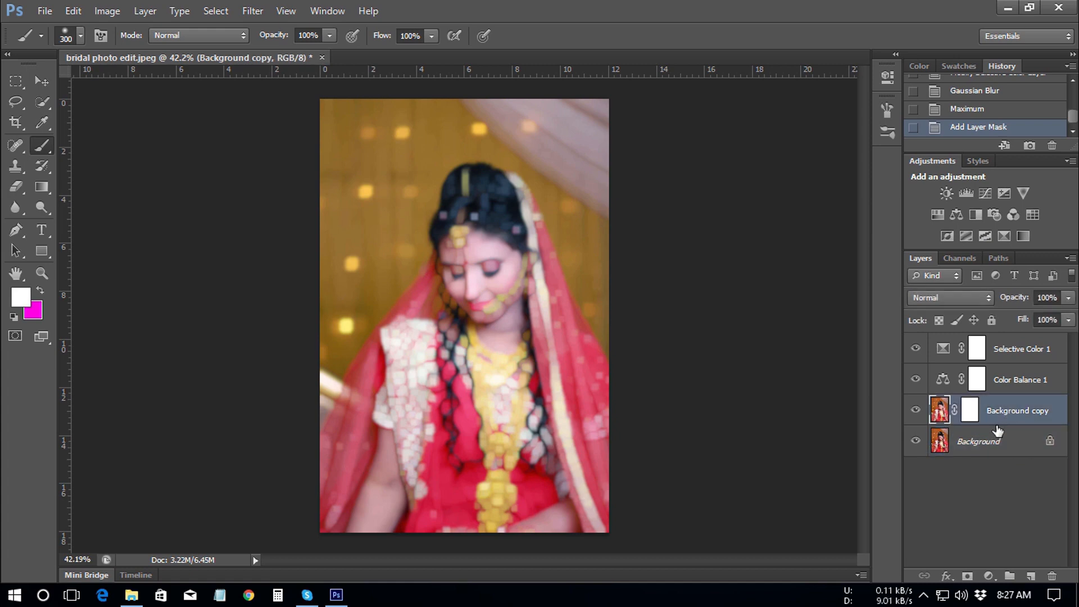
click(970, 412)
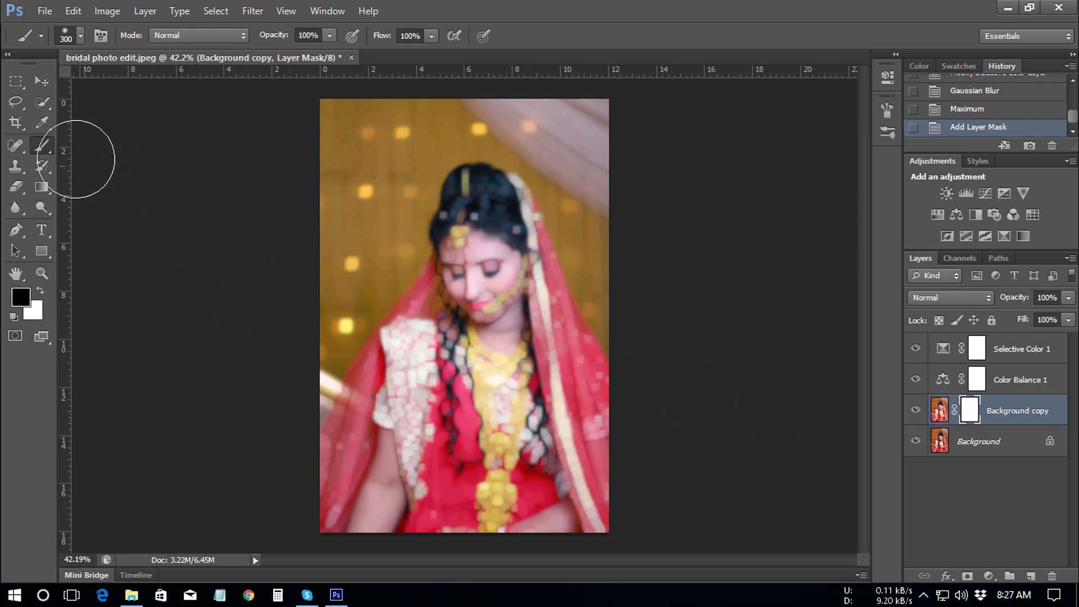
right_click(42, 146)
click(113, 146)
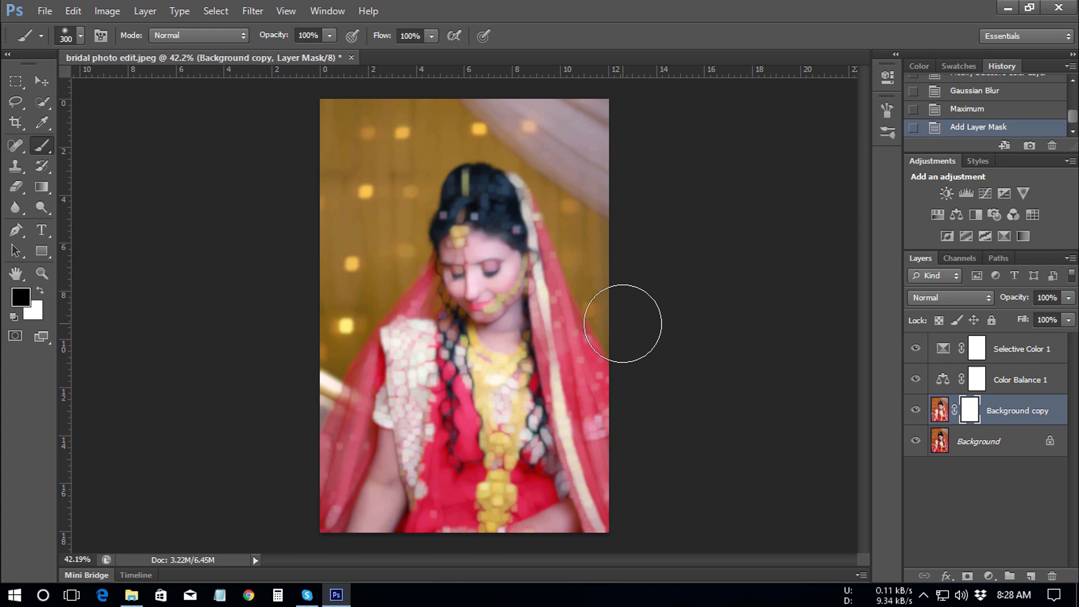
click(916, 413)
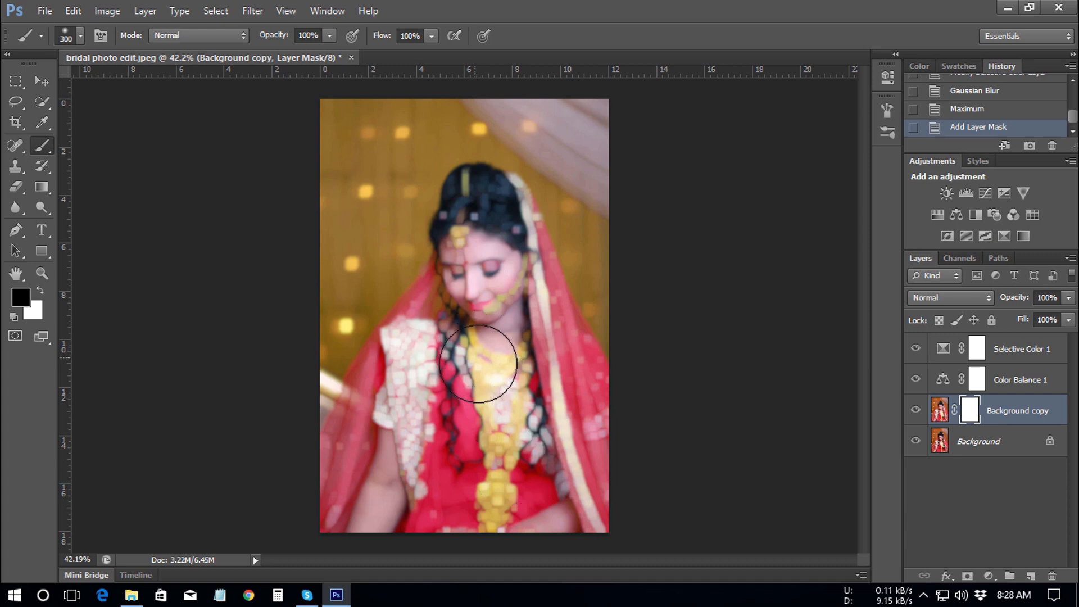
- Paint black on the Background copy mask over the bride's face, hair, veil and dress to reveal her sharp, keeping the backdrop blurred
mouse_move(477, 364)
mouse_down()
mouse_move(493, 366)
mouse_move(475, 250)
mouse_move(489, 337)
mouse_move(484, 308)
mouse_move(449, 365)
mouse_move(438, 419)
mouse_move(457, 428)
mouse_up()
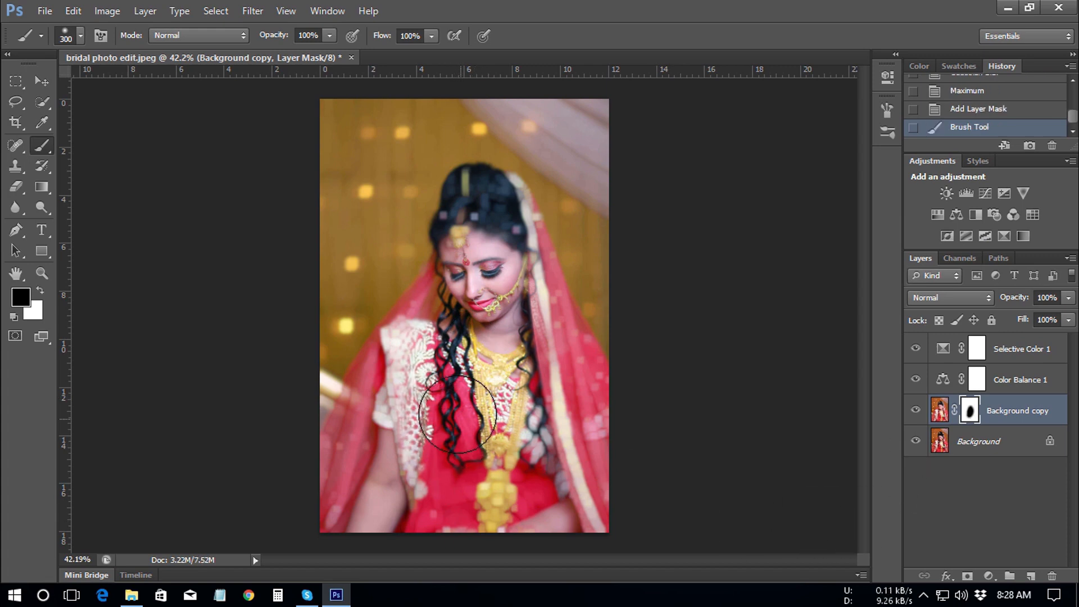
mouse_move(441, 320)
mouse_down()
mouse_move(367, 431)
mouse_move(336, 524)
mouse_move(531, 522)
mouse_move(563, 425)
mouse_move(504, 254)
mouse_move(482, 333)
mouse_move(498, 307)
mouse_move(495, 349)
mouse_up()
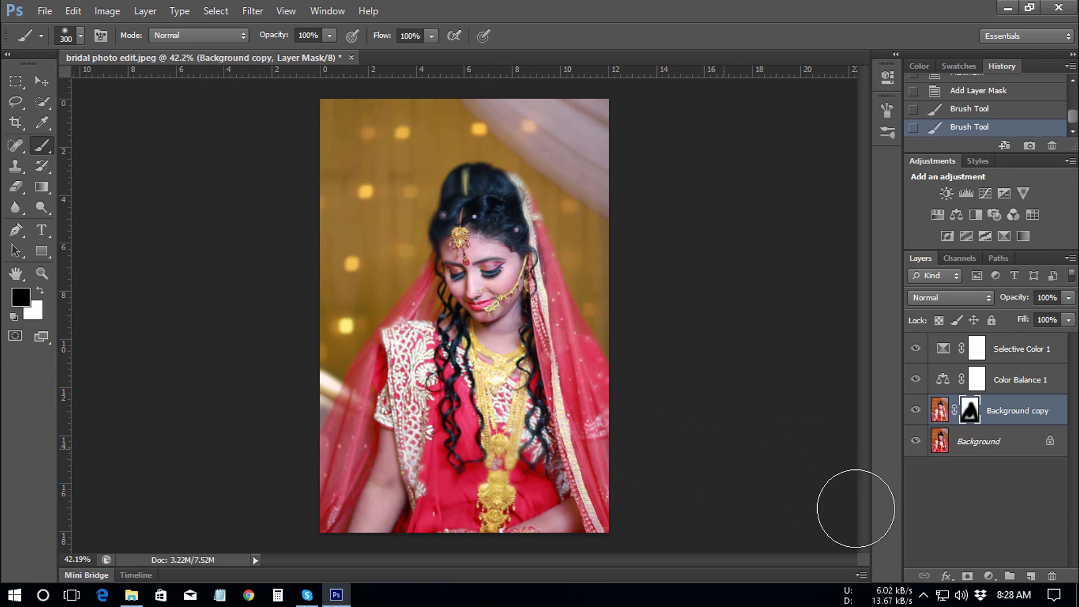
click(980, 444)
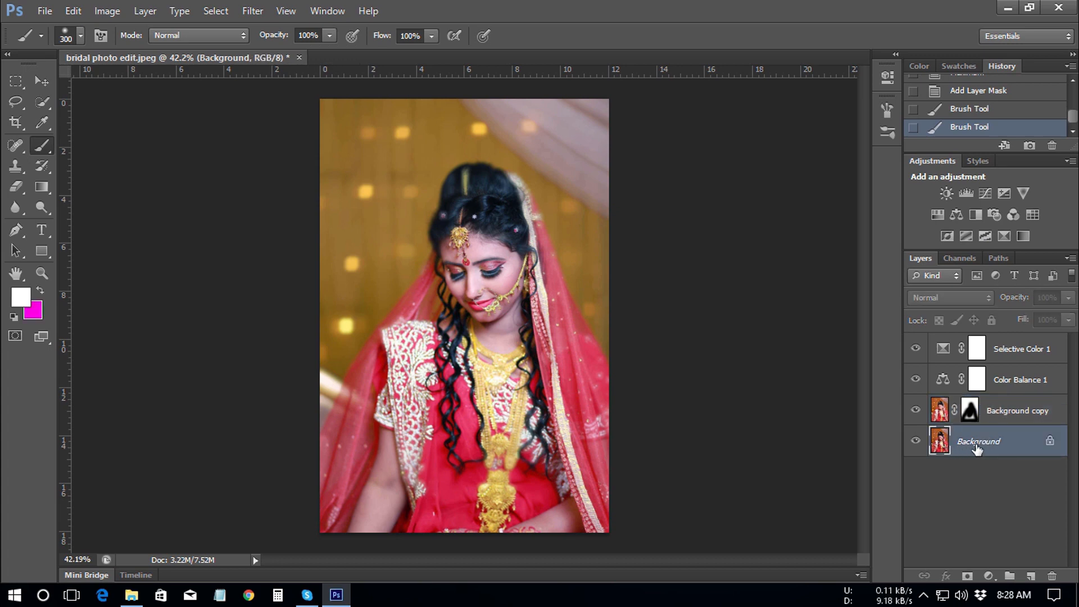
click(965, 415)
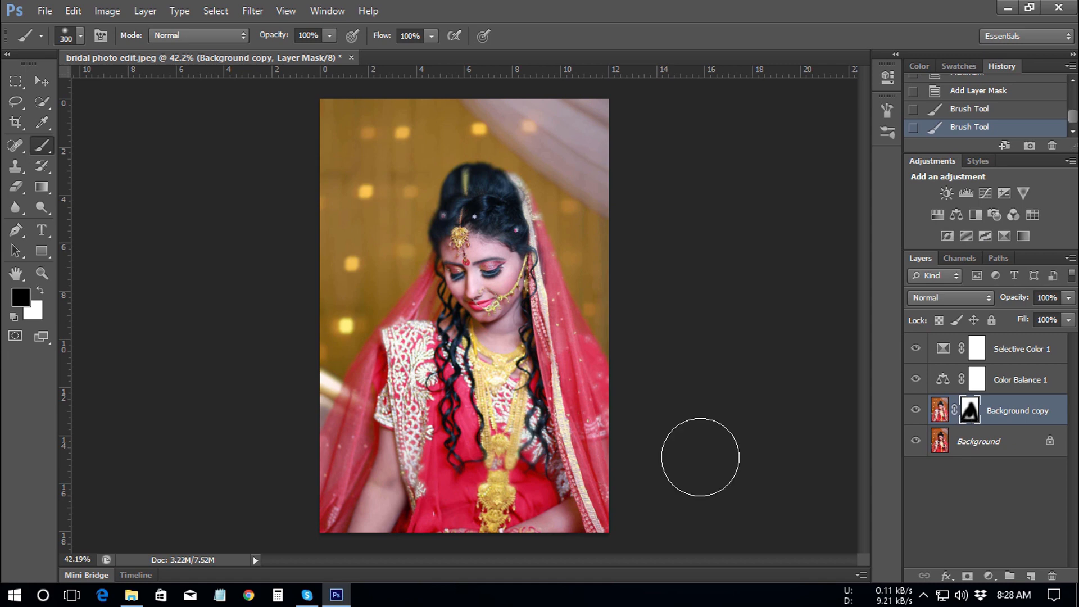
drag(475, 202, 484, 208)
mouse_move(534, 334)
mouse_down()
mouse_move(587, 411)
mouse_move(528, 344)
mouse_up()
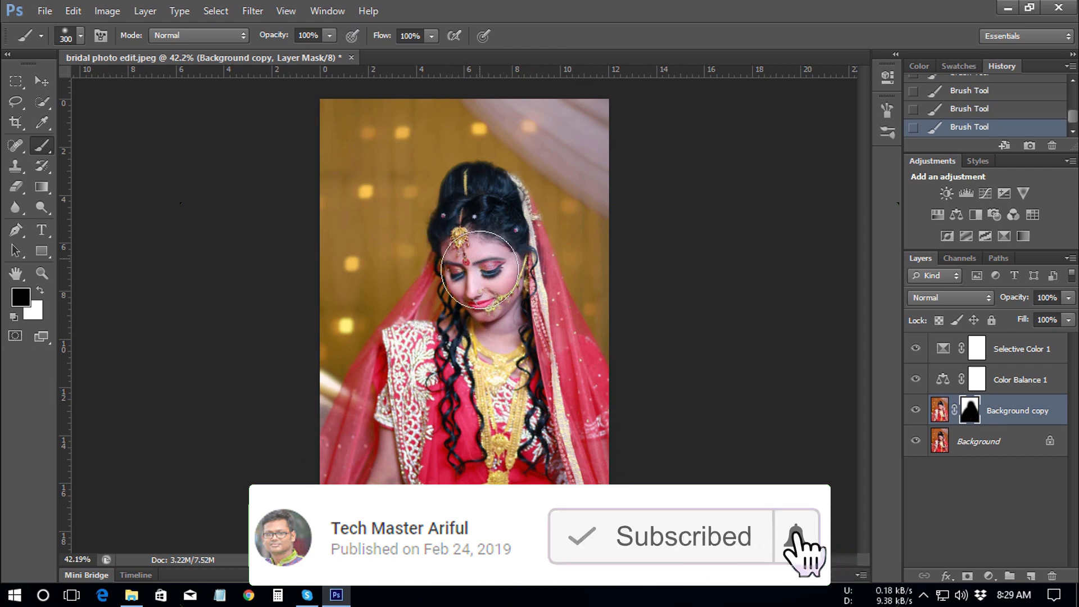
- Isolate the original Background layer and restore all layers twice to compare the original with the finished edit
alt+click(915, 441)
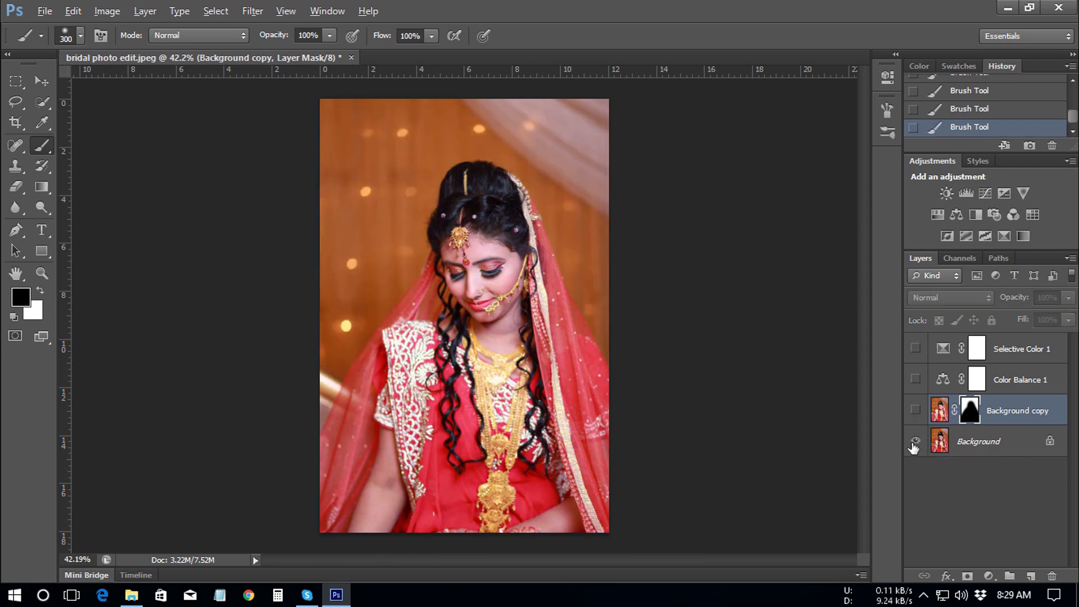
alt+click(915, 442)
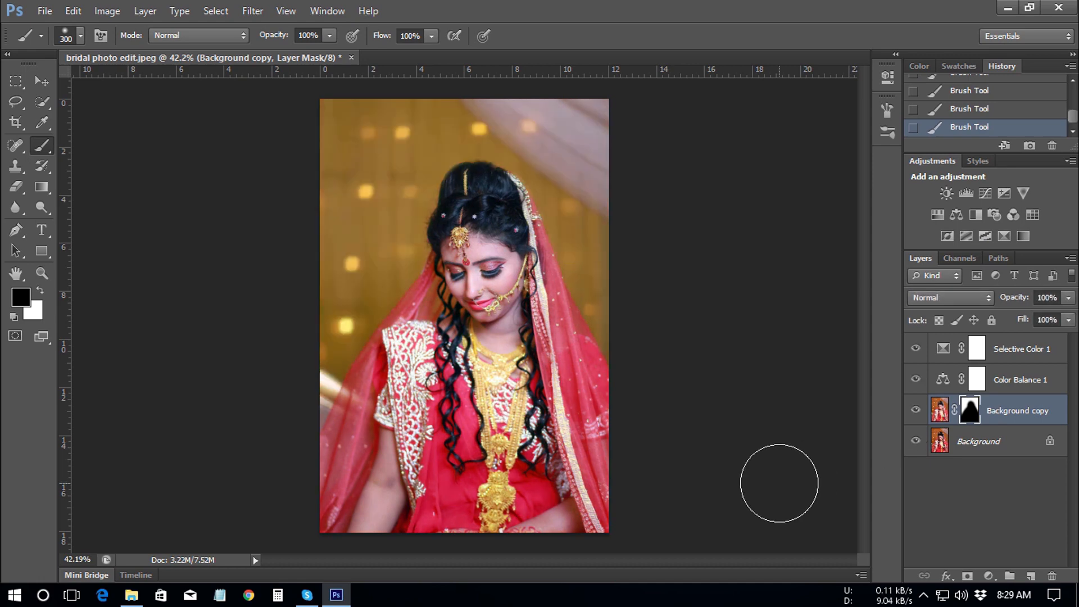
alt+click(916, 442)
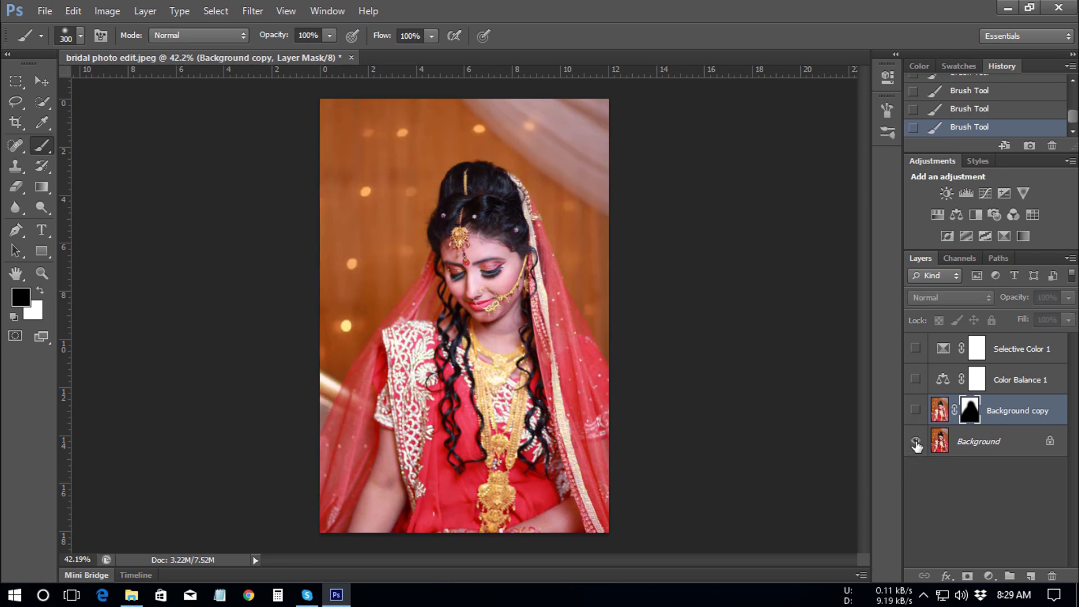
alt+click(916, 443)
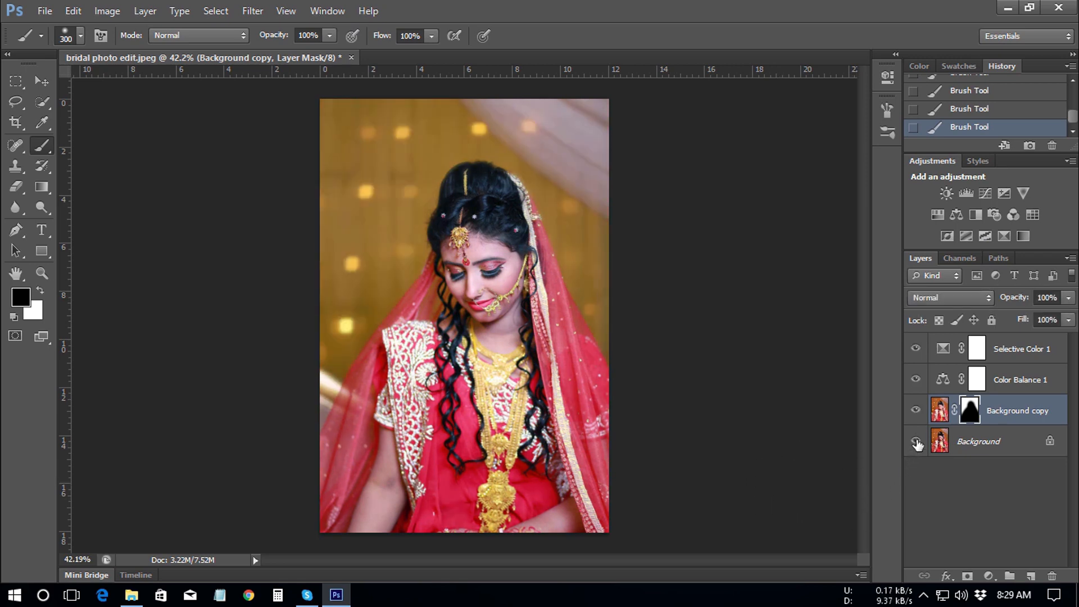